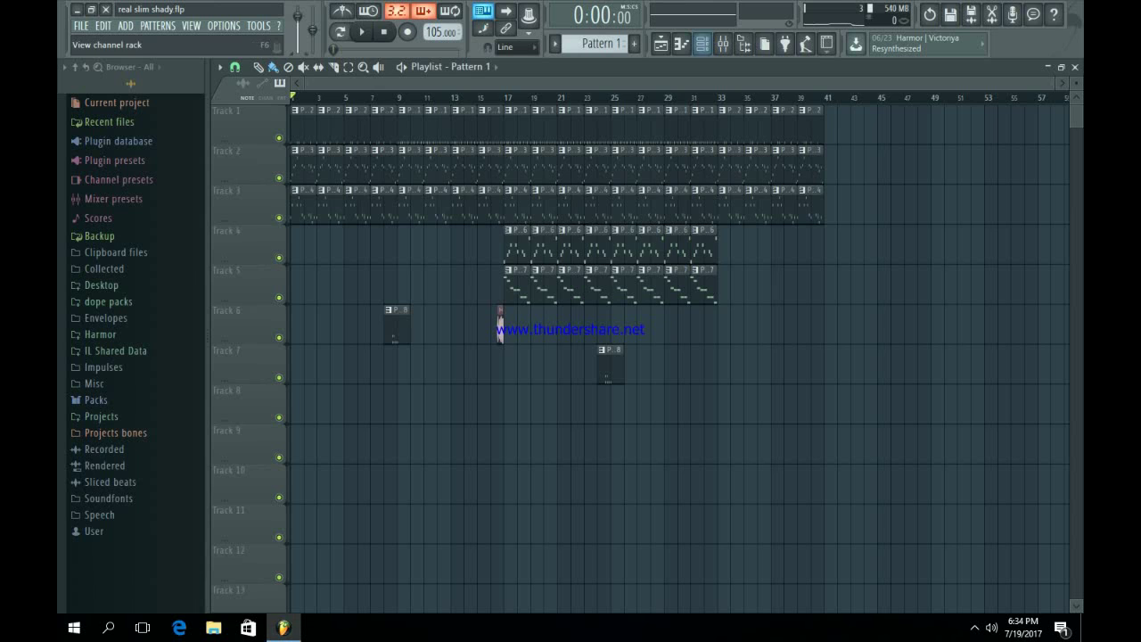
- Show the channel rack and play back the drum steps of pattern 1
key(F6)
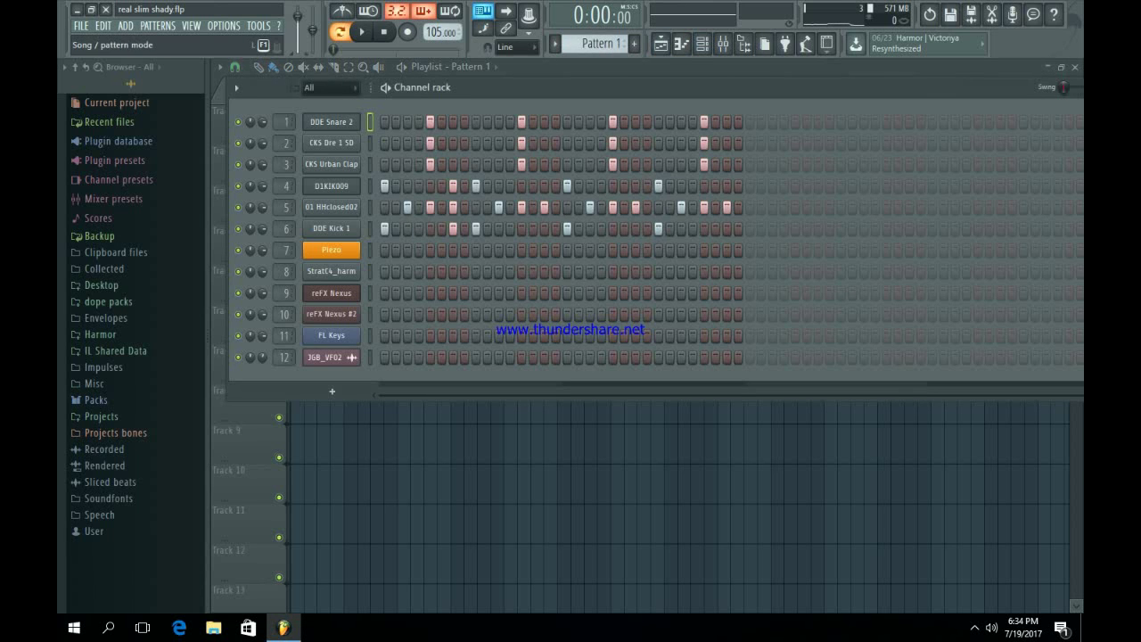
key(space)
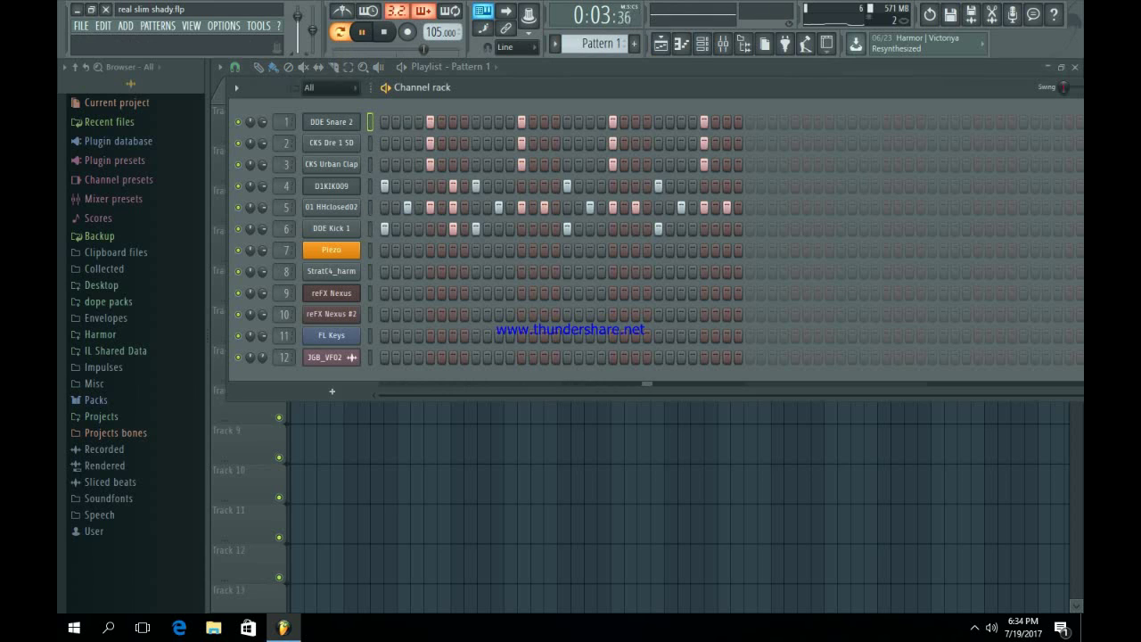
key(space)
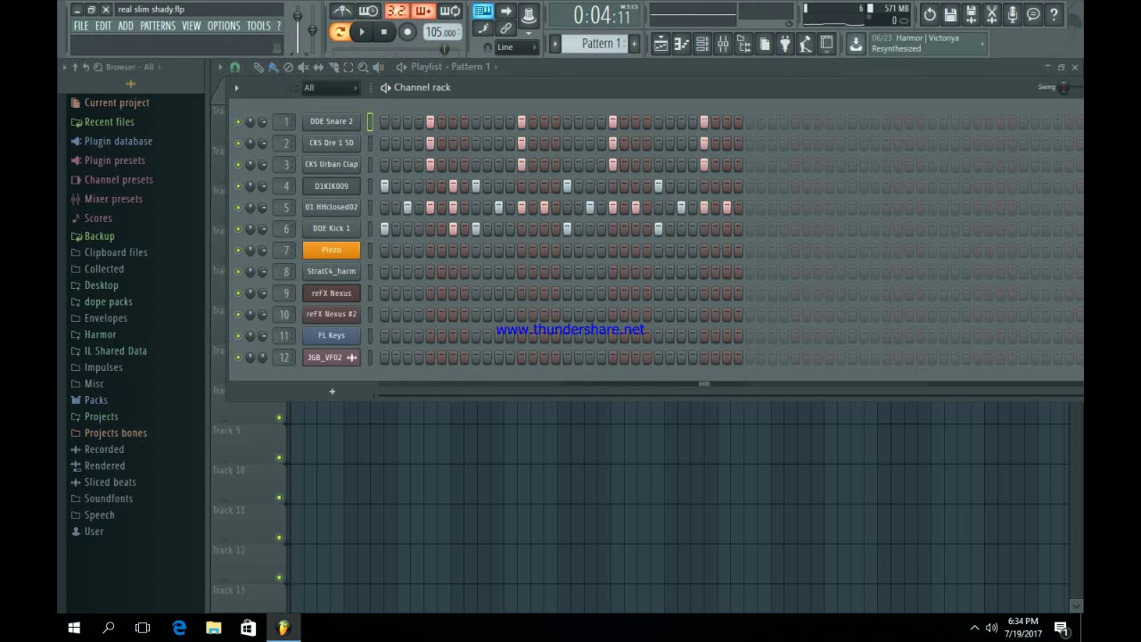
- Inspect the sampler settings of the DDE Snare 2, CKS Dre 1 SD and CKS Urban Clap channels, closing each window
click(331, 121)
click(273, 195)
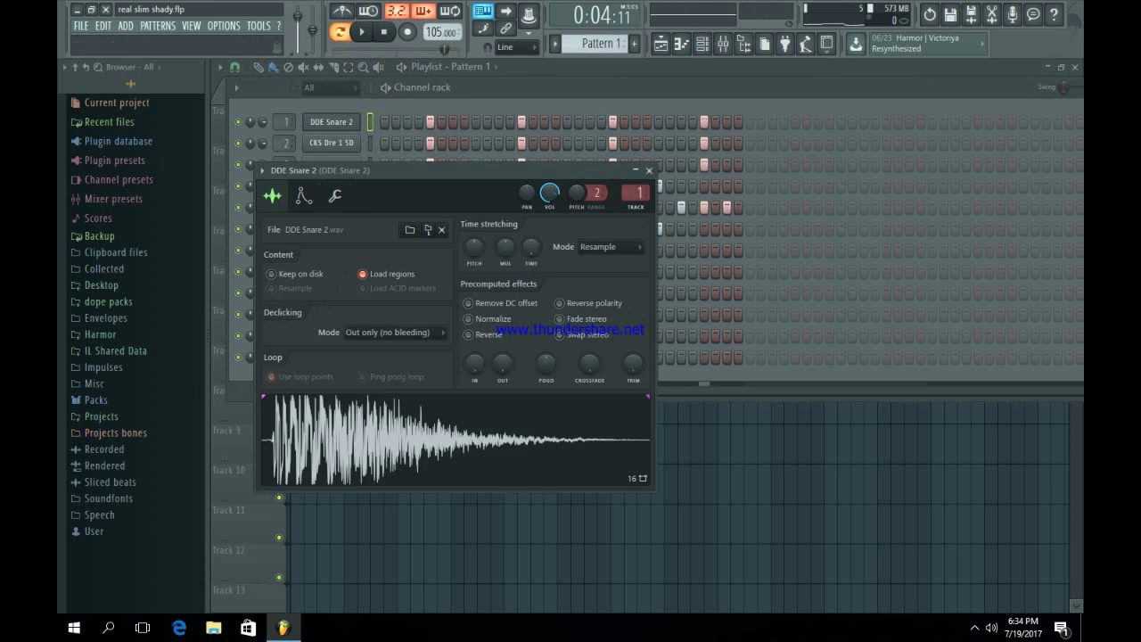
click(649, 170)
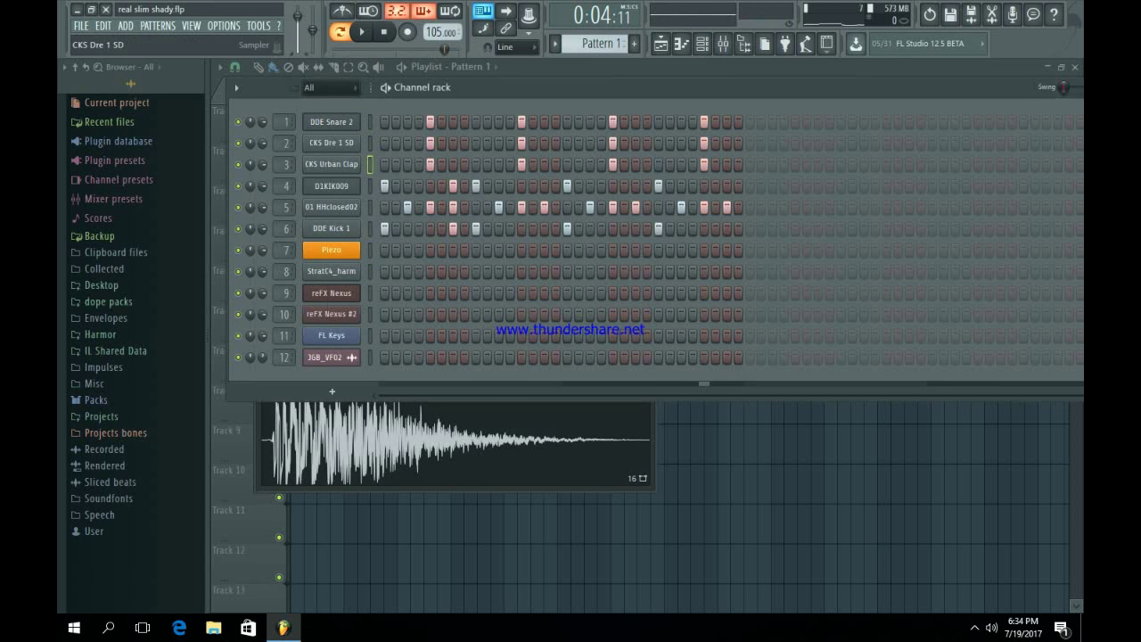
click(331, 142)
click(347, 270)
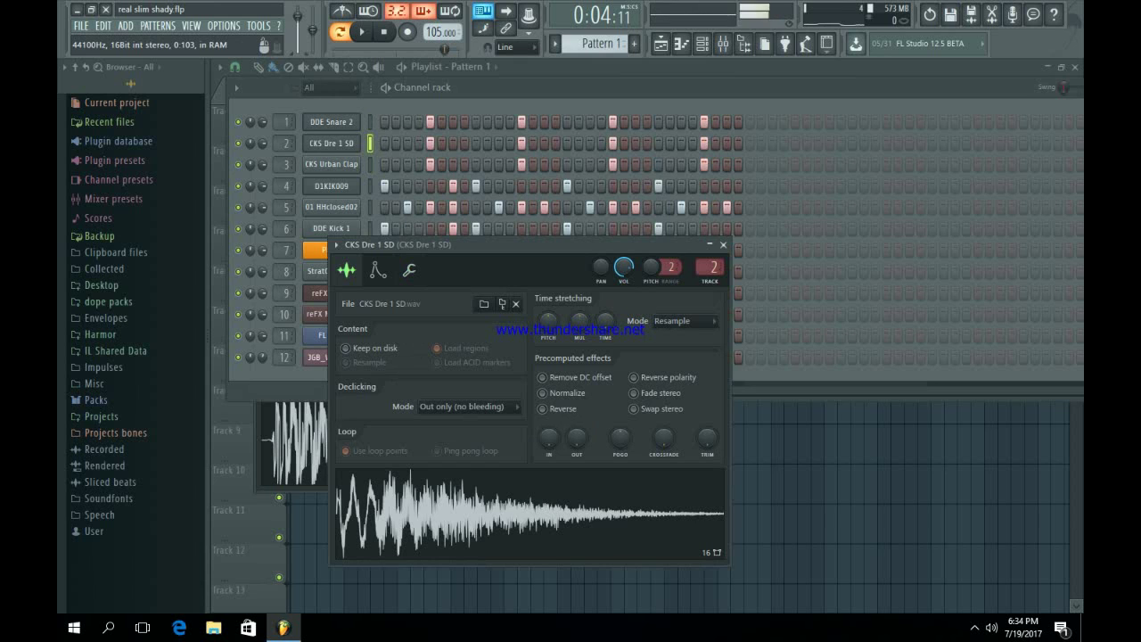
click(723, 244)
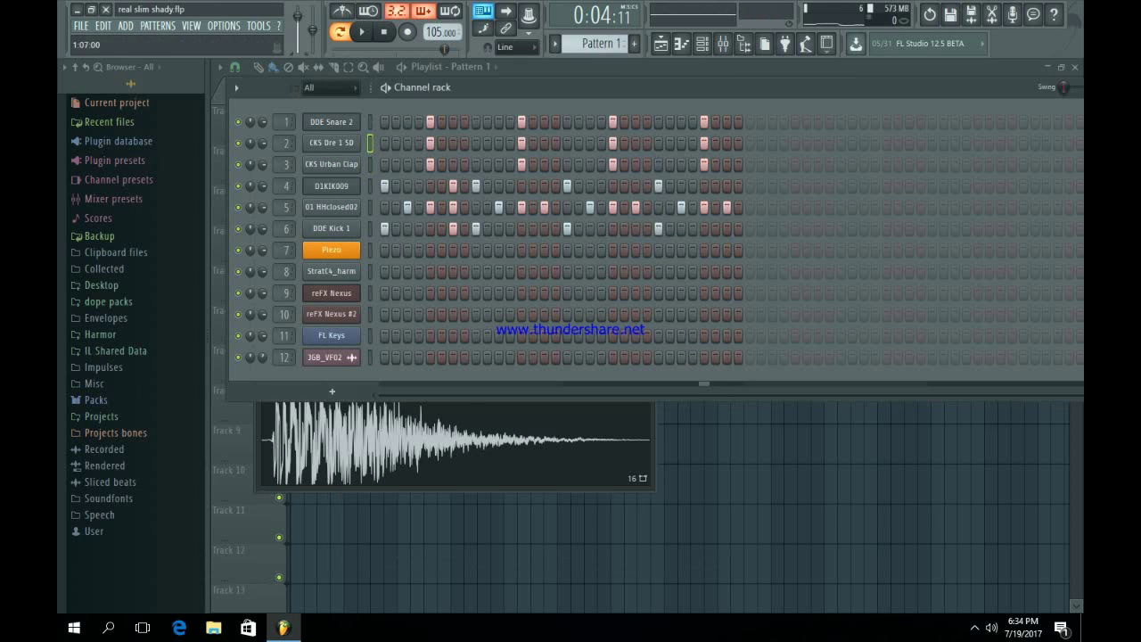
click(331, 164)
click(365, 288)
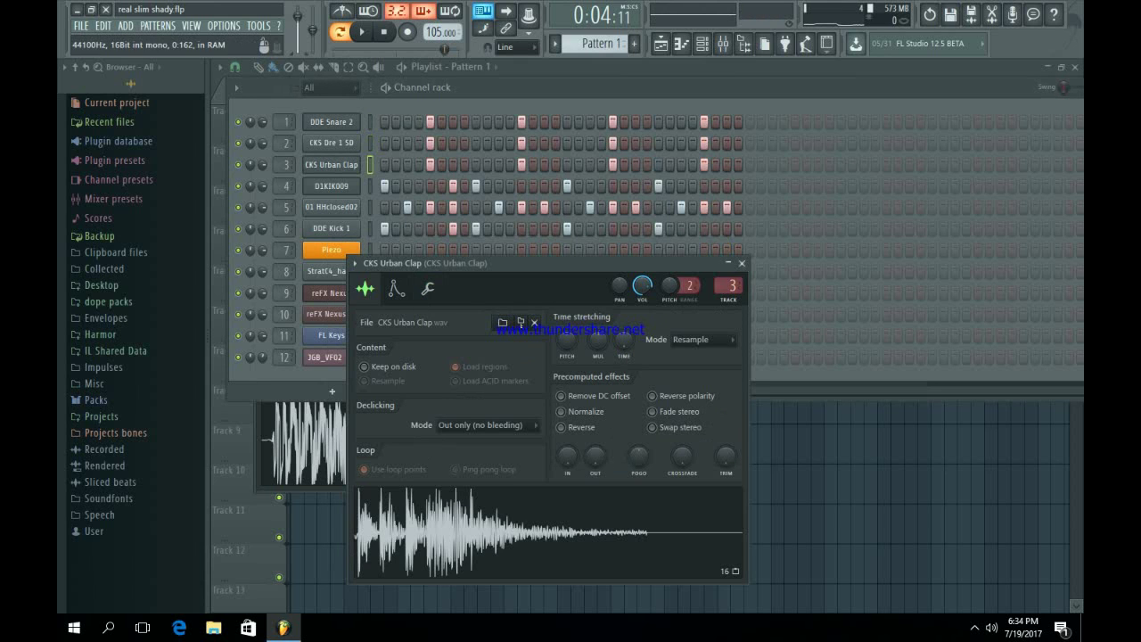
click(741, 263)
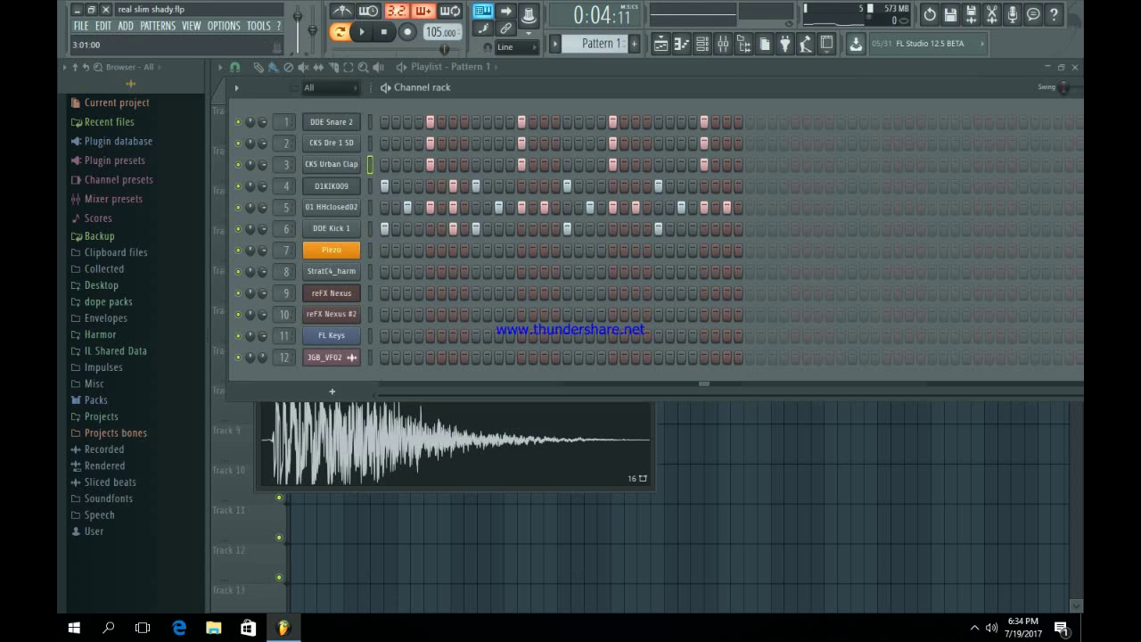
- Inspect the sampler settings of D1KIK009, 01 HHclosed02 and DDE Kick 1, and recheck DDE Snare 2, closing each window
click(330, 186)
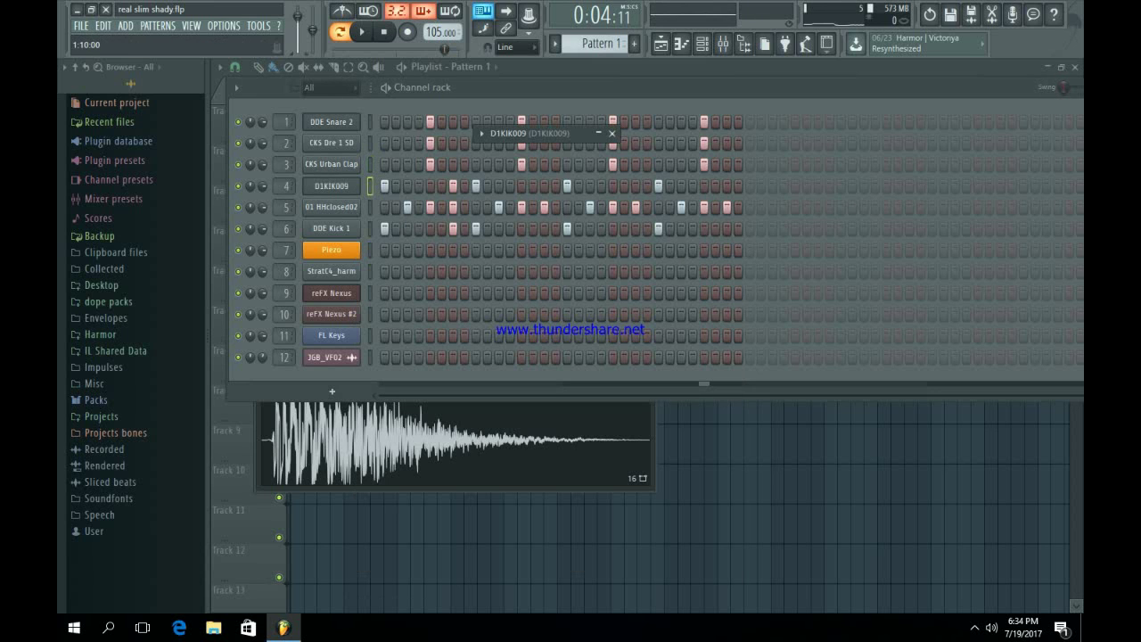
click(598, 133)
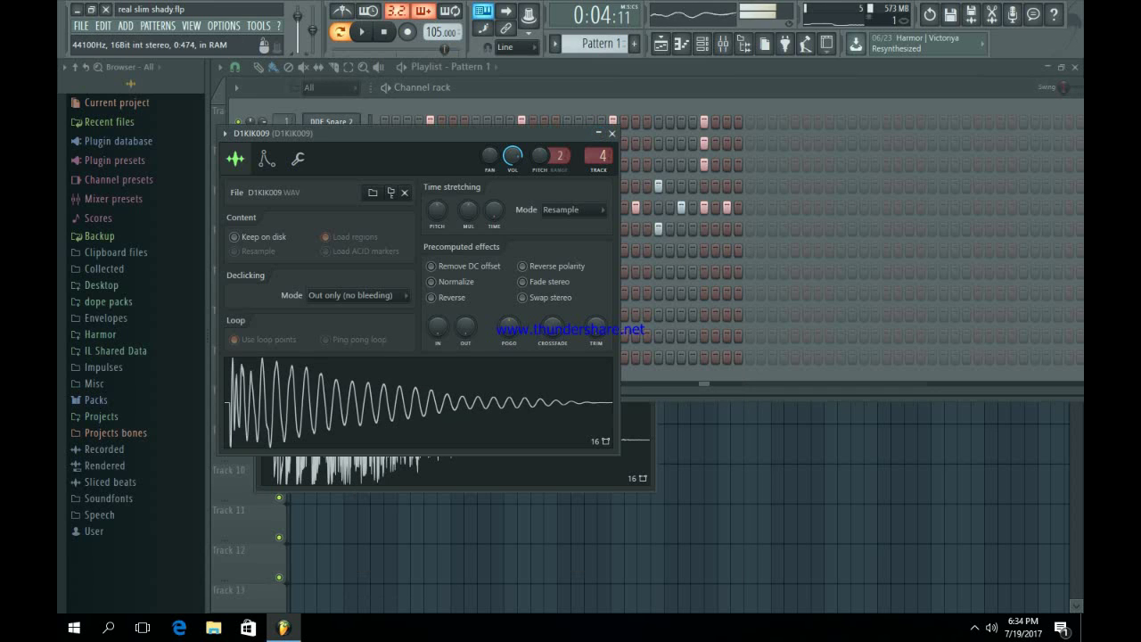
click(612, 133)
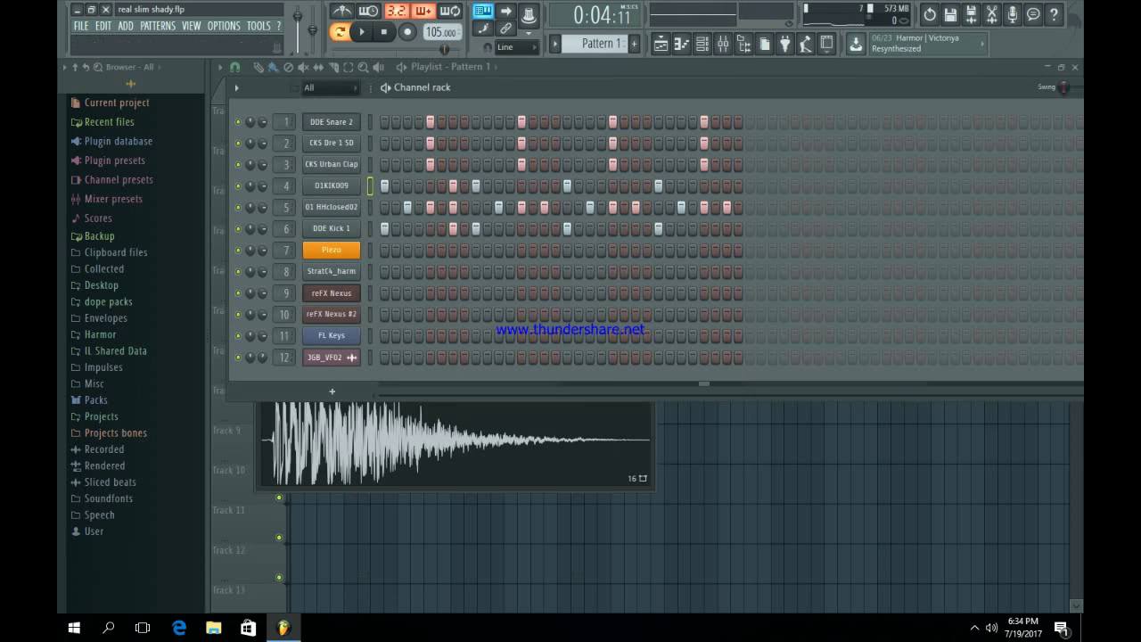
click(330, 208)
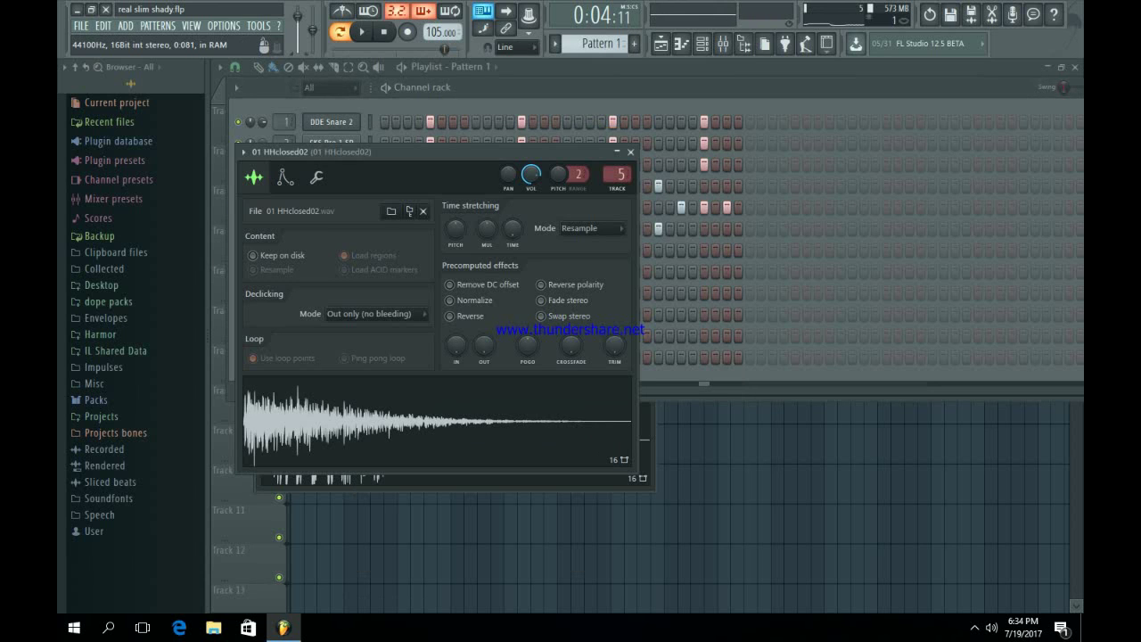
click(630, 151)
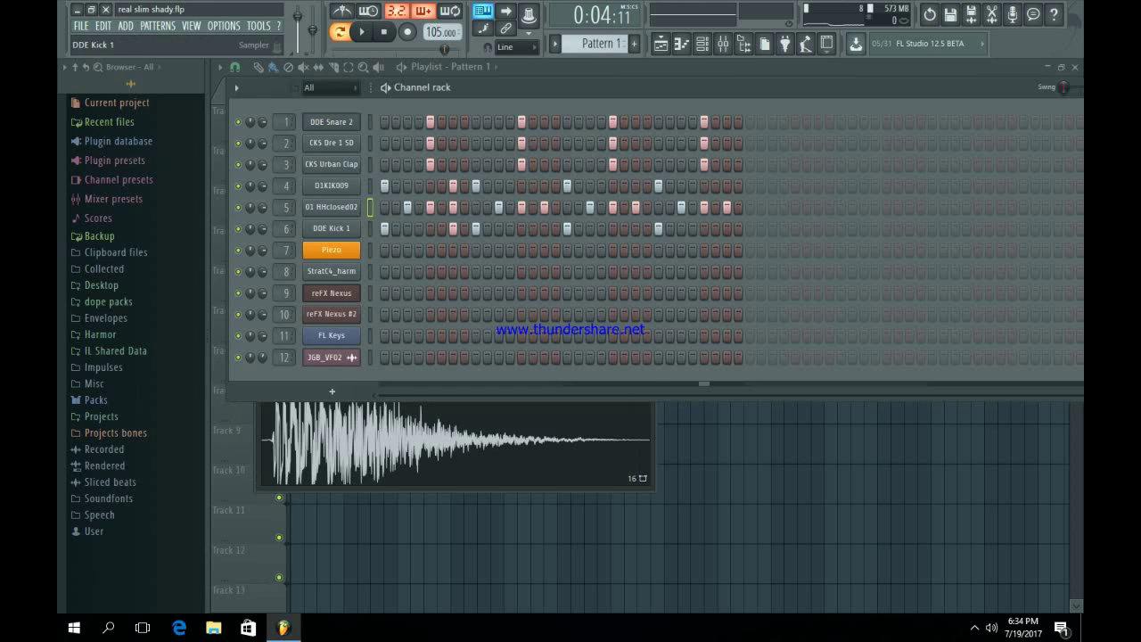
click(330, 228)
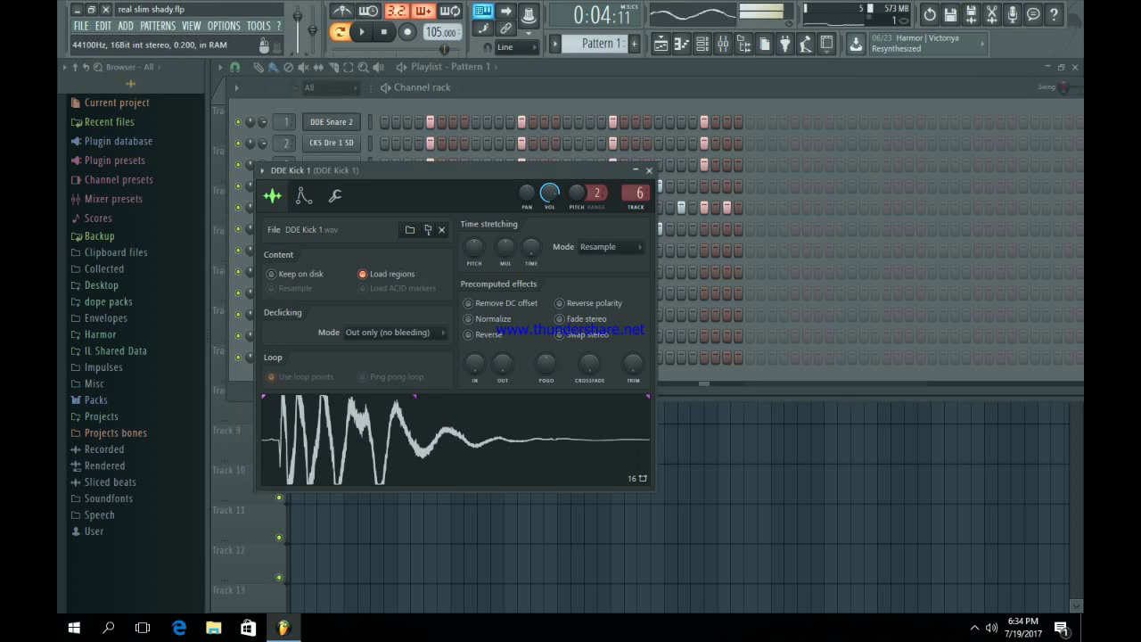
click(649, 170)
click(331, 121)
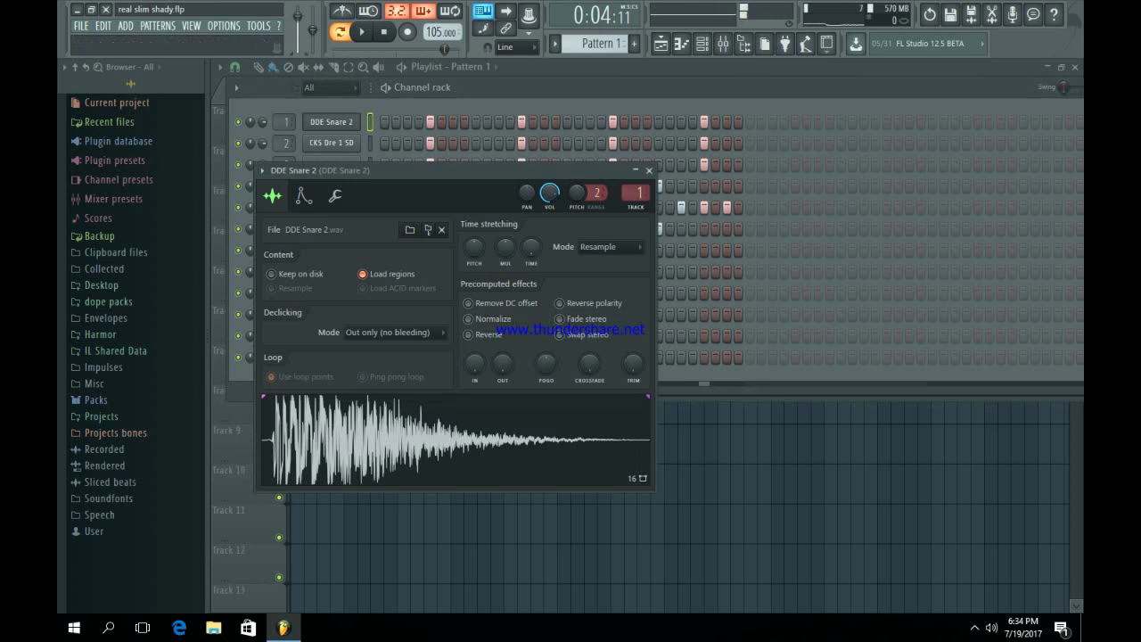
click(649, 169)
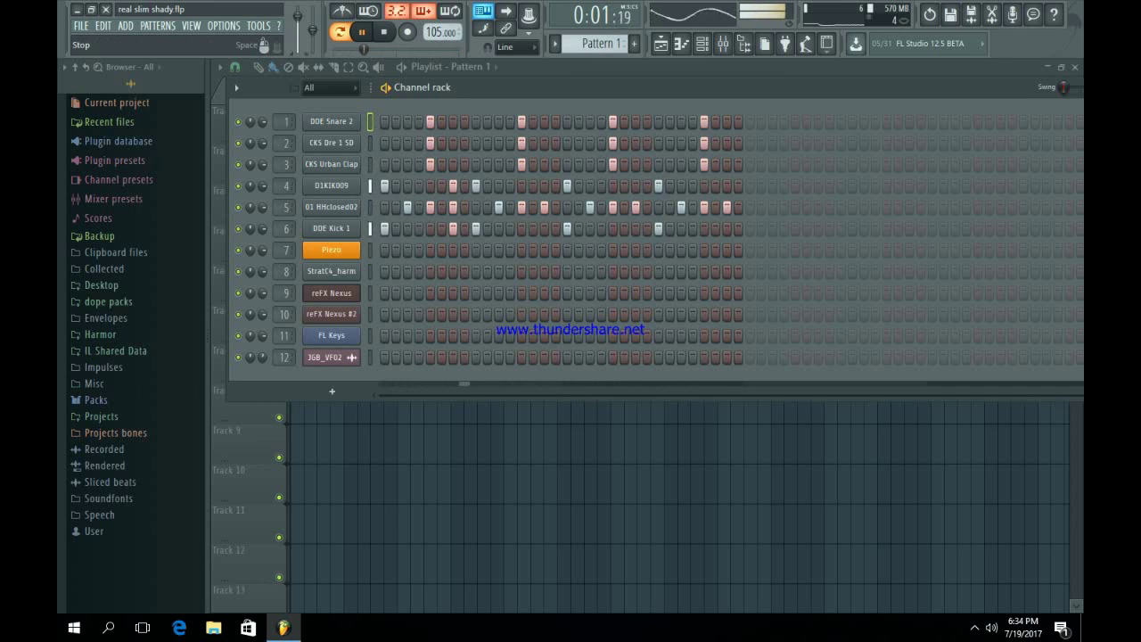
- Go on to pattern 3, view the Piezo channel's DirectWave instrument, and open the Piezo notes in the piano roll
click(589, 75)
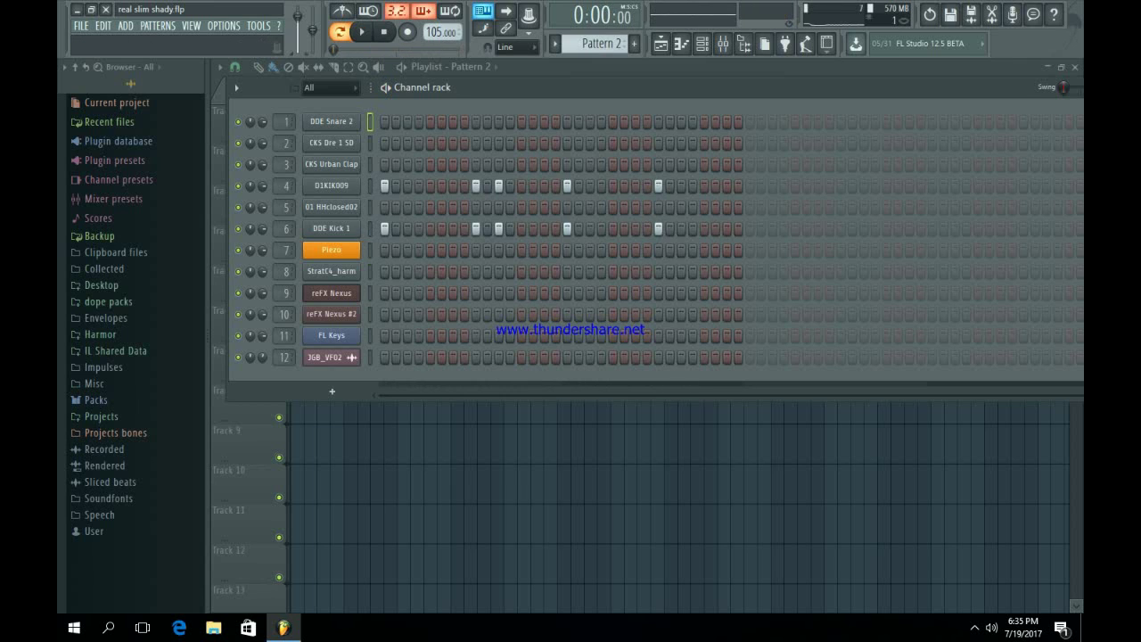
key(KP_Add)
click(332, 251)
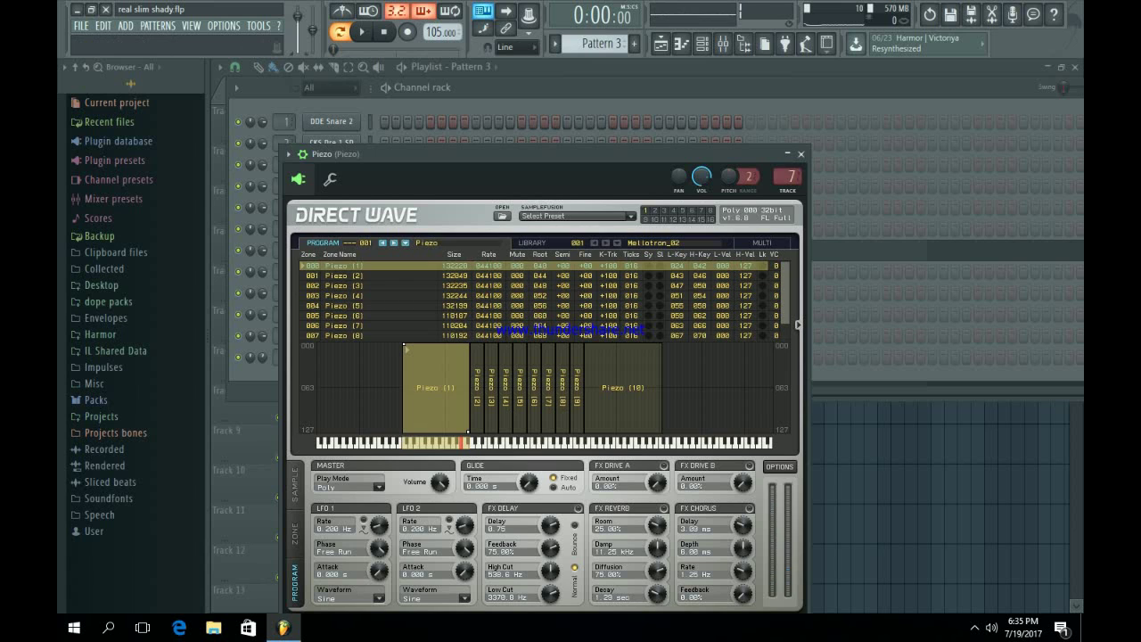
click(800, 155)
click(574, 246)
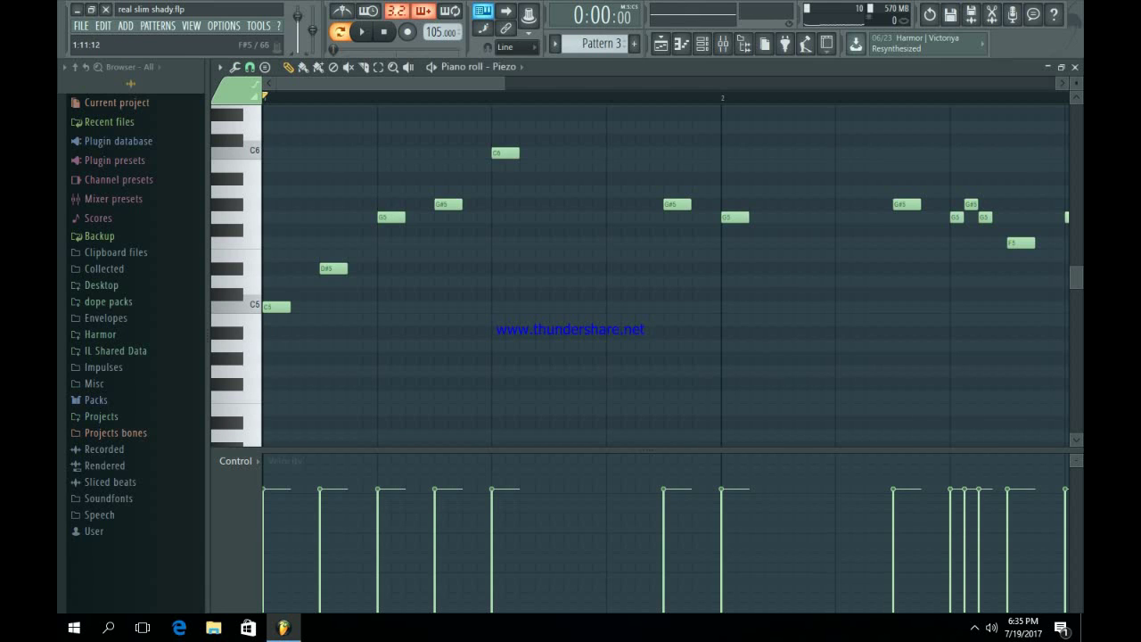
- Play pattern 3 and vary the Piezo note velocities from the second note through the last G5 note
key(space)
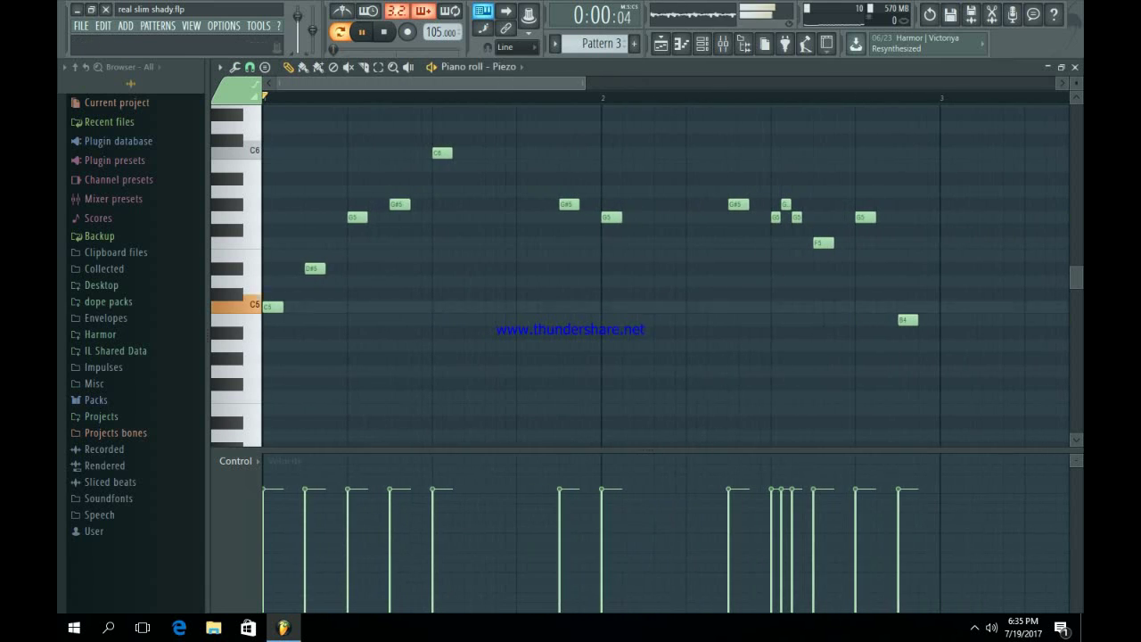
scroll(550, 275, up, 1)
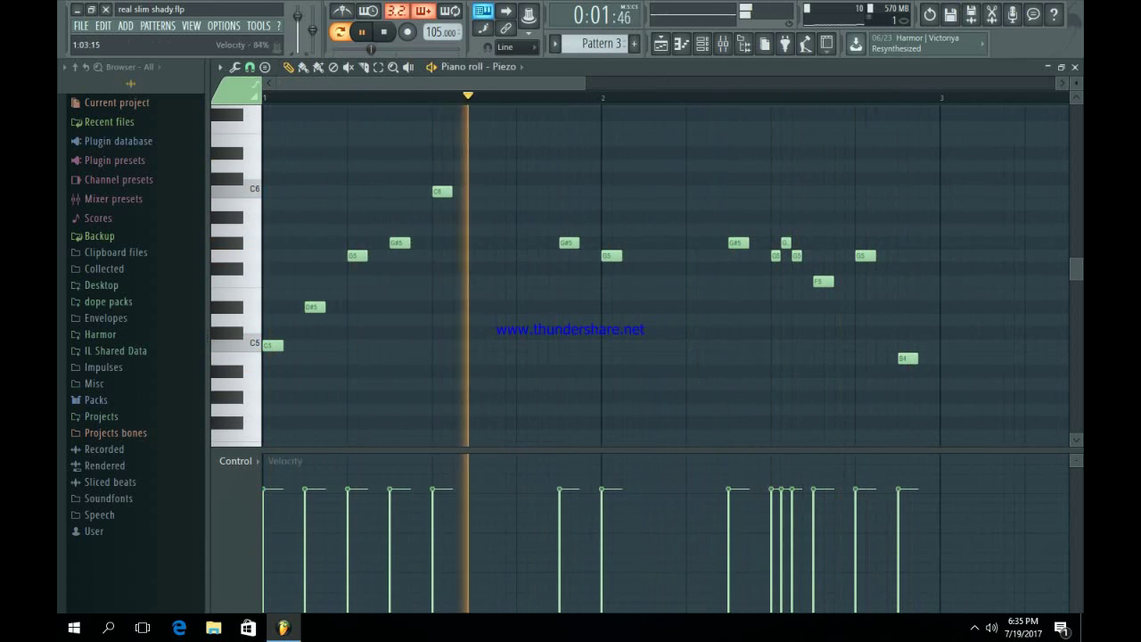
drag(306, 479, 353, 505)
click(399, 511)
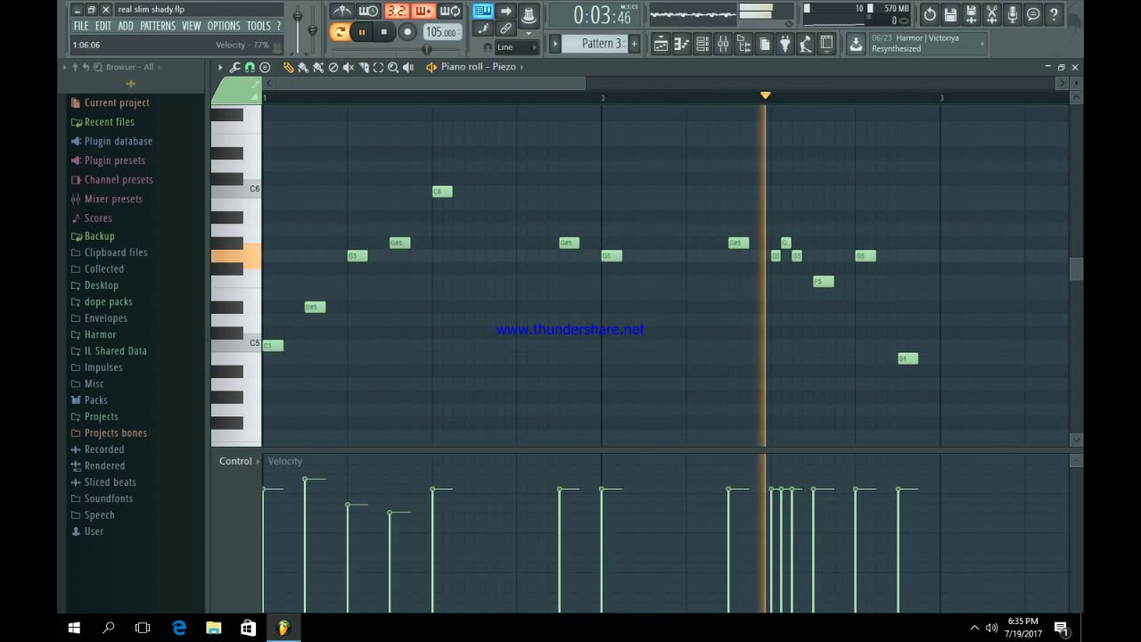
click(400, 470)
drag(562, 514, 614, 513)
mouse_move(730, 470)
mouse_down()
mouse_move(774, 472)
mouse_move(819, 503)
mouse_up()
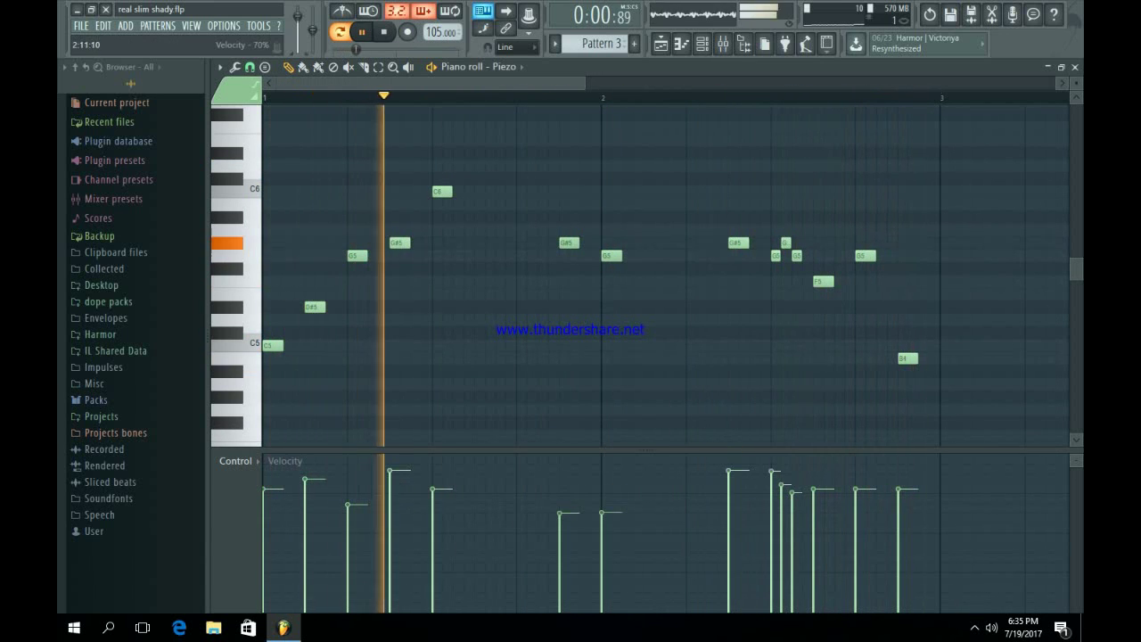
click(858, 470)
- Raise the velocities of the first G5 note and of the G#5 and G5 notes around the start of bar 2
click(354, 497)
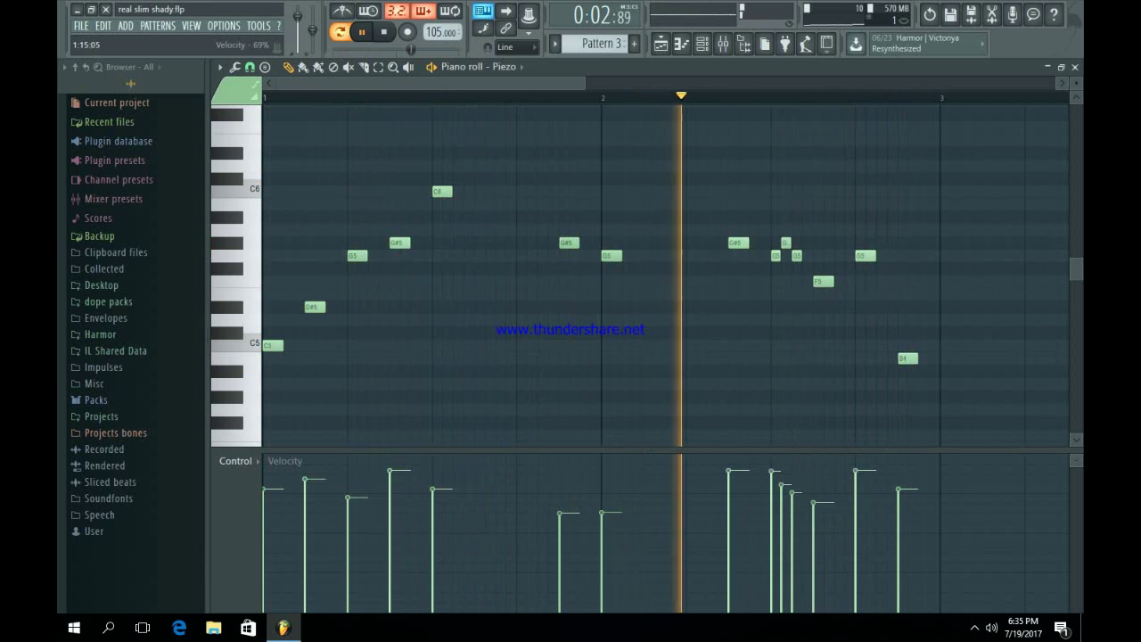
click(606, 499)
click(562, 498)
click(606, 471)
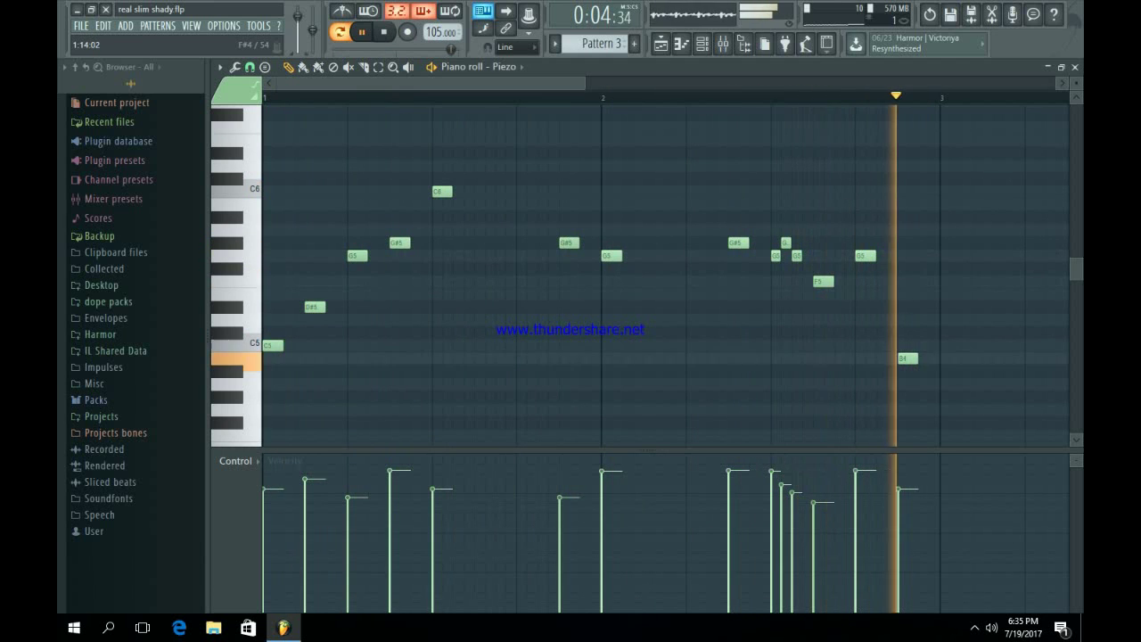
- Stop playback, switch to pattern 4 in the channel rack, and inspect the StratC4_harm sampler settings
click(702, 42)
key(space)
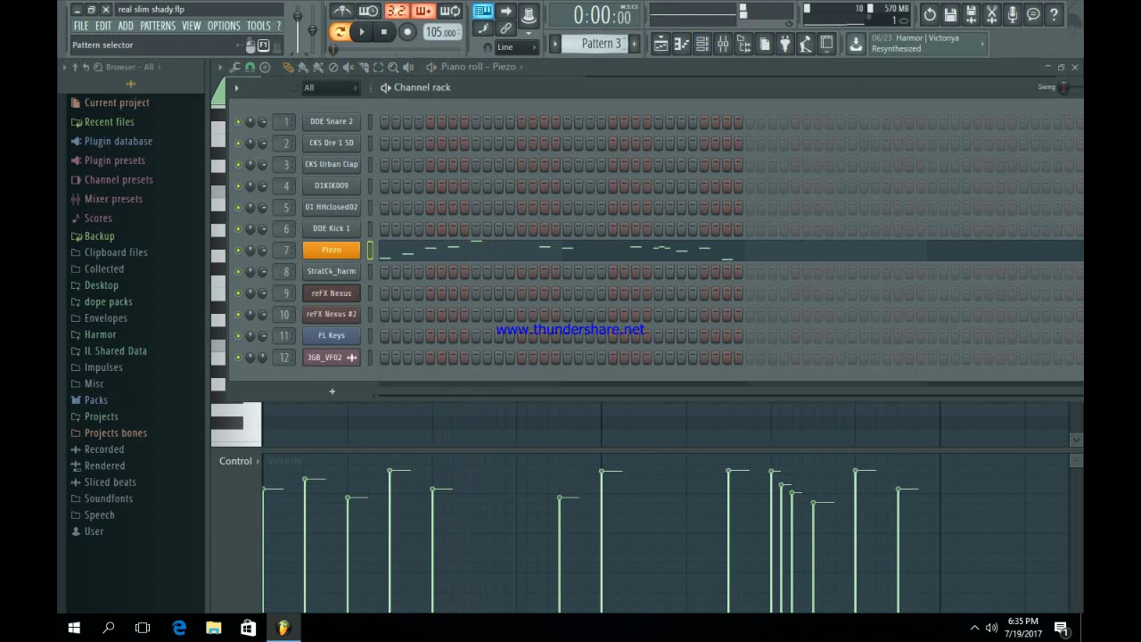
scroll(604, 43, up, 1)
click(331, 272)
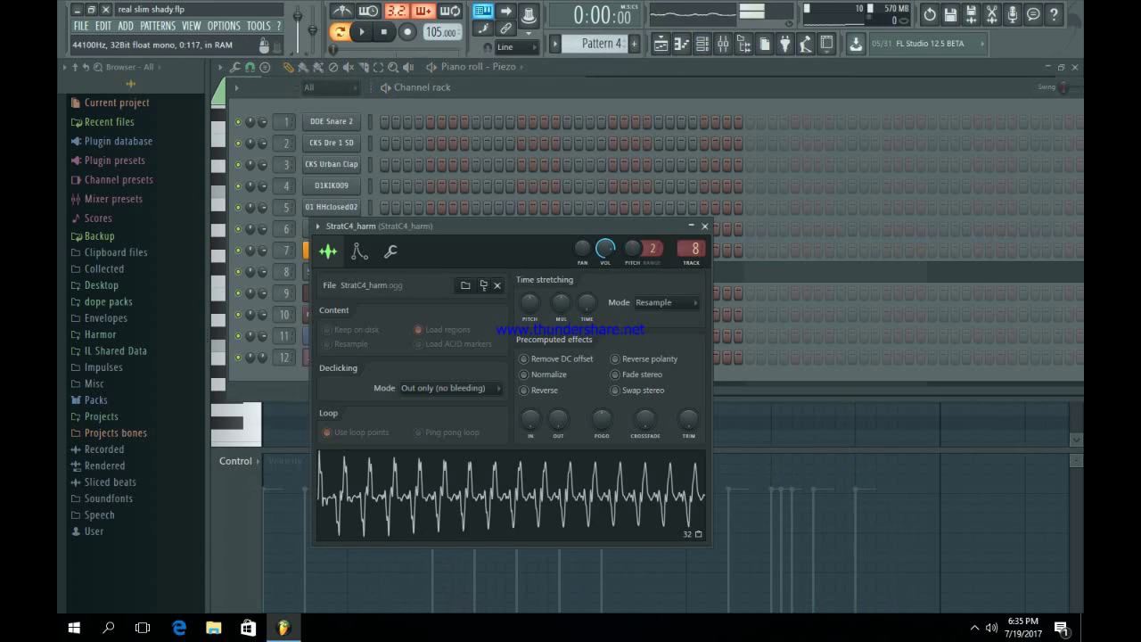
click(704, 226)
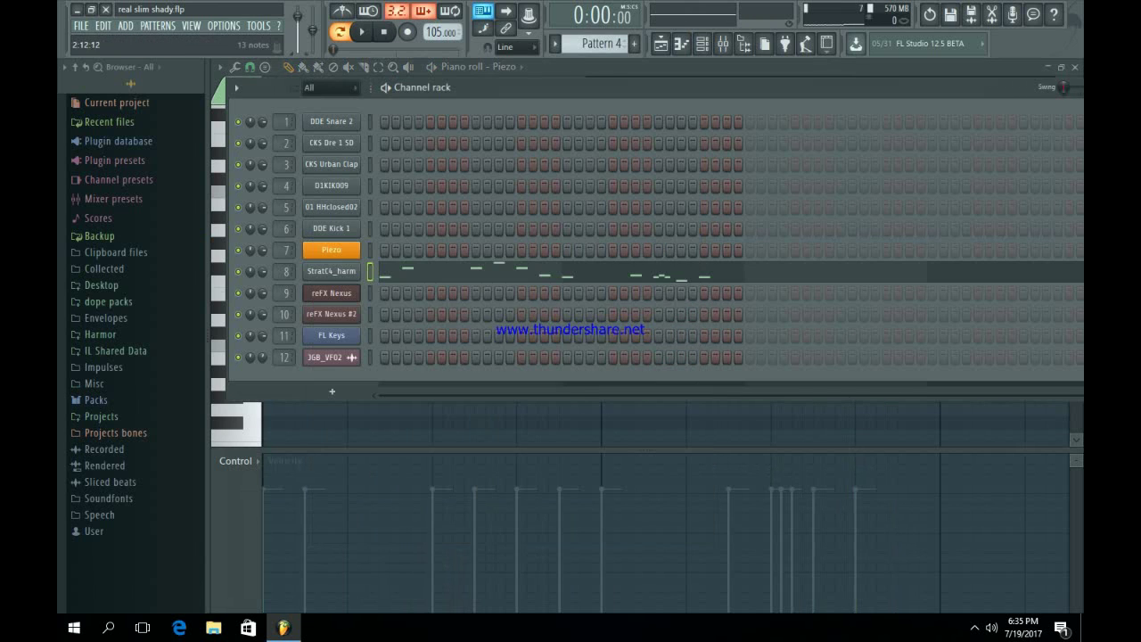
- Open the StratC4_harm notes in the piano roll and listen to pattern 4
click(694, 272)
scroll(693, 282, down, 5)
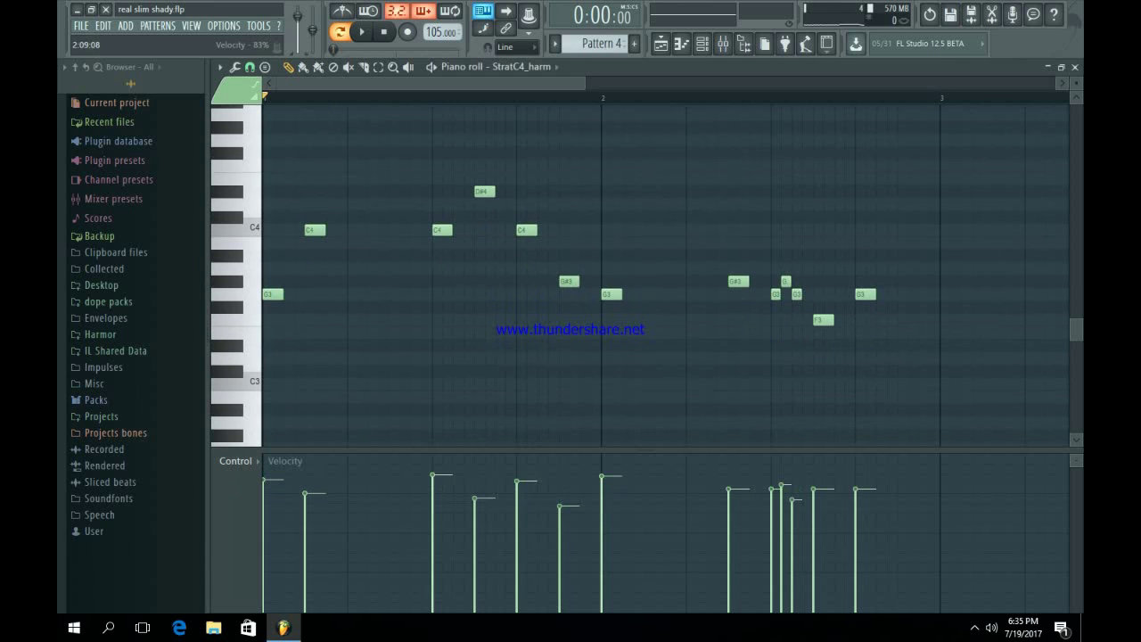
key(space)
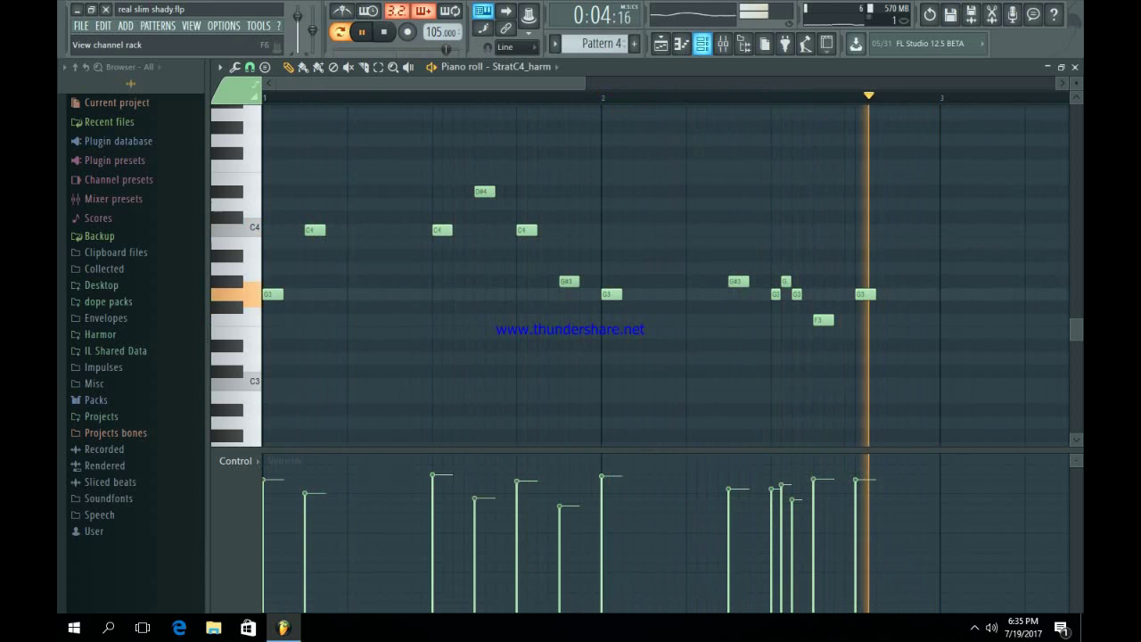
key(space)
- Return to the channel rack, switch to pattern 6, and view the first reFX Nexus channel's preset
click(702, 43)
click(634, 44)
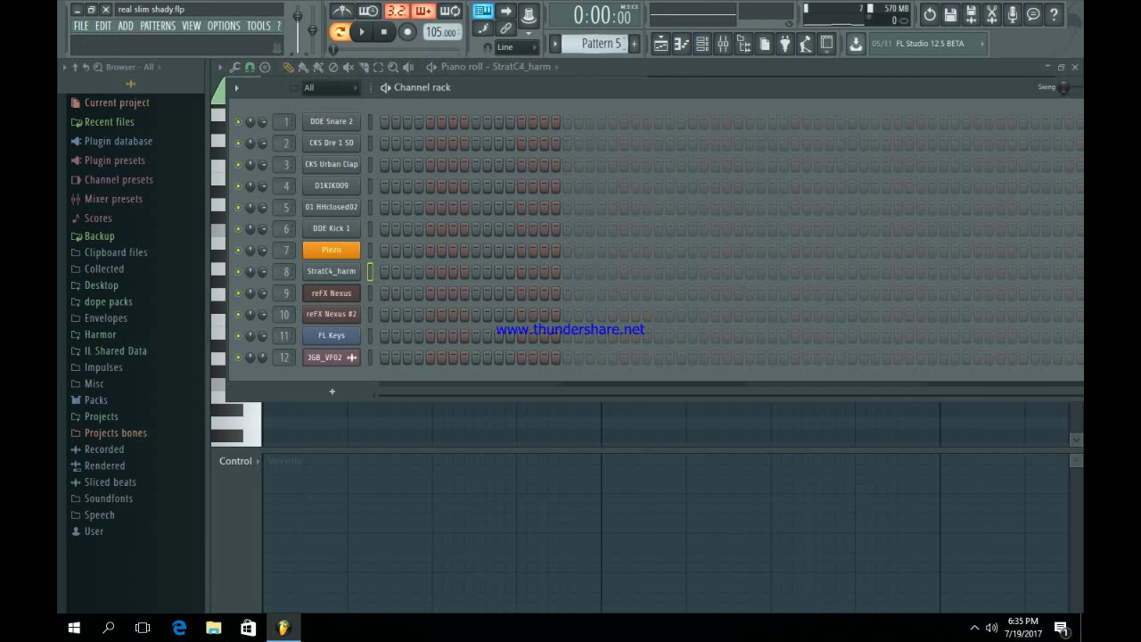
key(KP_Add)
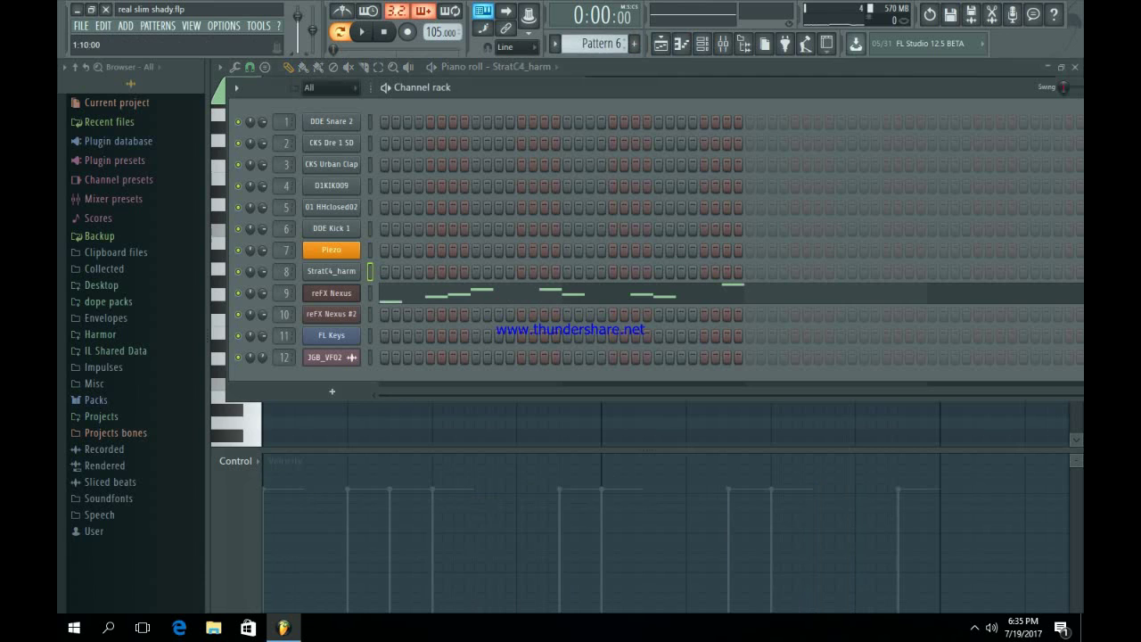
click(331, 293)
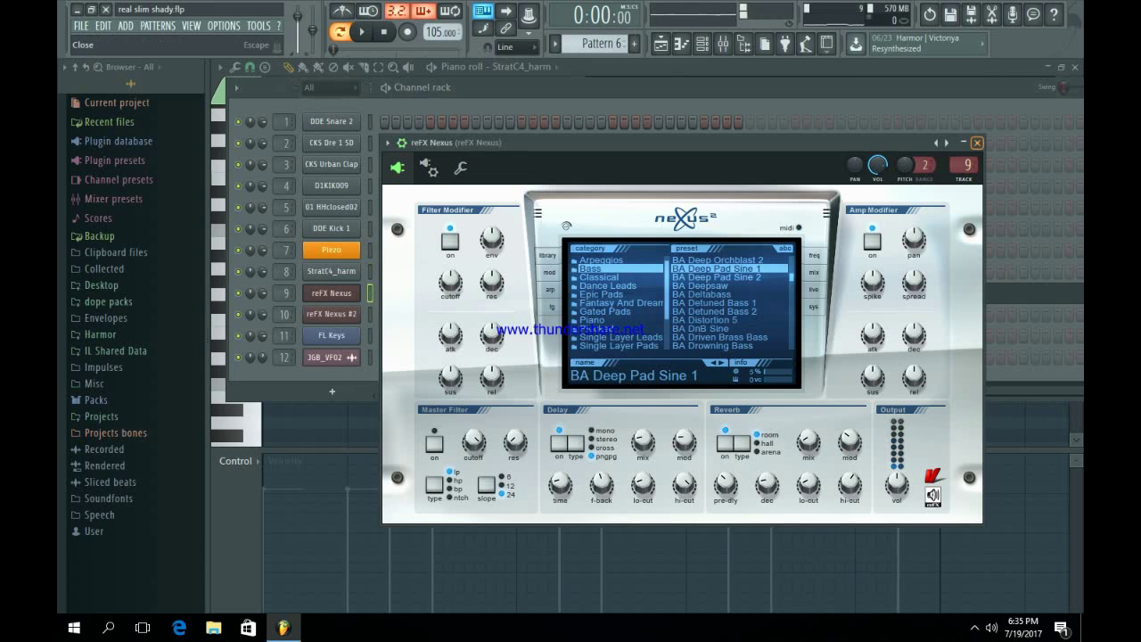
click(977, 143)
- Open the reFX Nexus bass notes in the piano roll and play pattern 6
click(703, 293)
key(space)
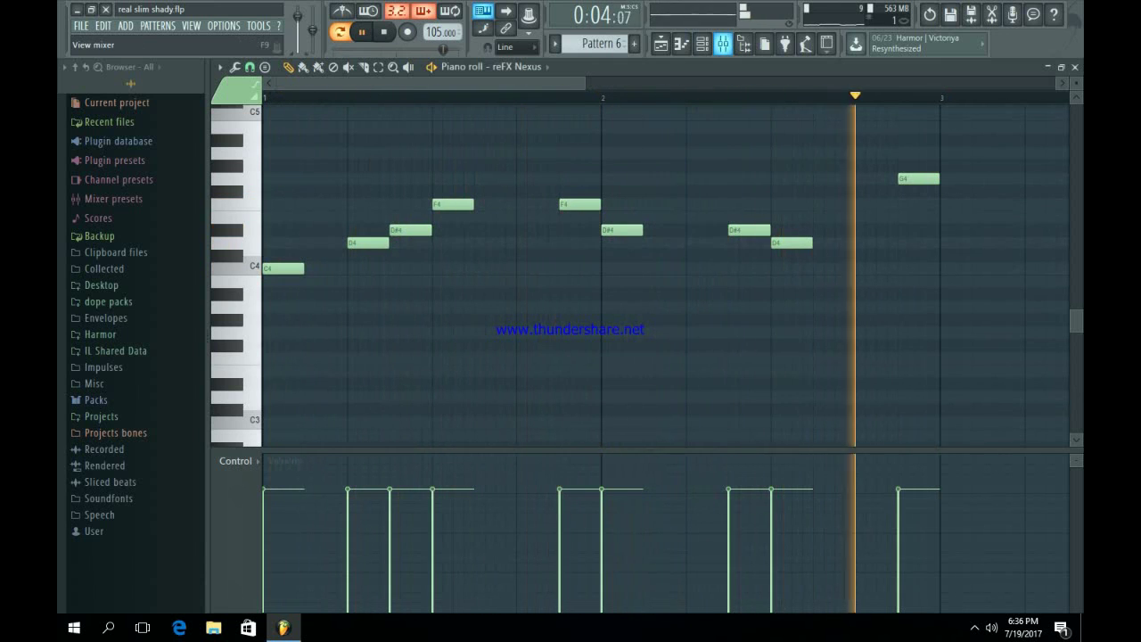
- Stop playback, switch to pattern 7 in the channel rack, and view the preset of reFX Nexus #2
key(space)
click(702, 43)
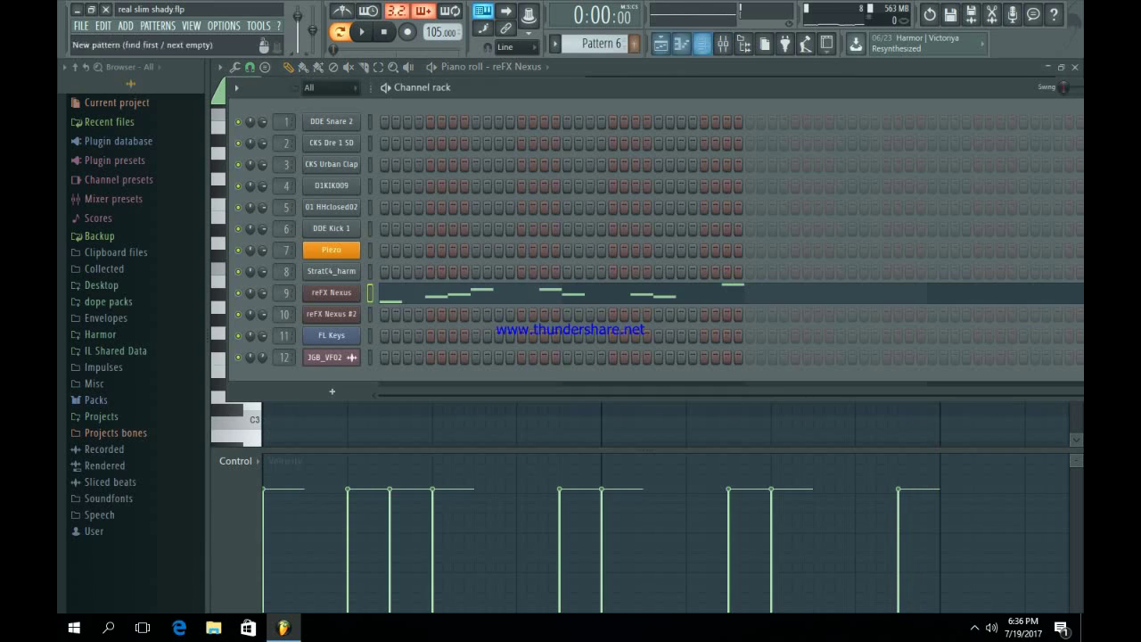
click(331, 314)
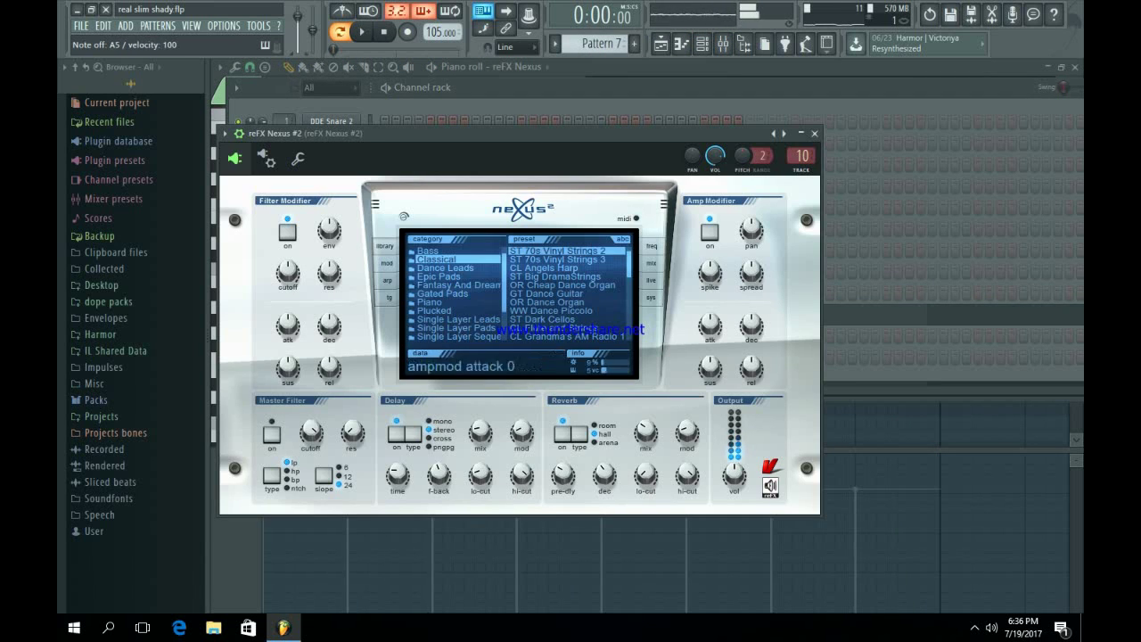
click(815, 134)
- Open the reFX Nexus #2 notes in the piano roll and play pattern 7
click(762, 315)
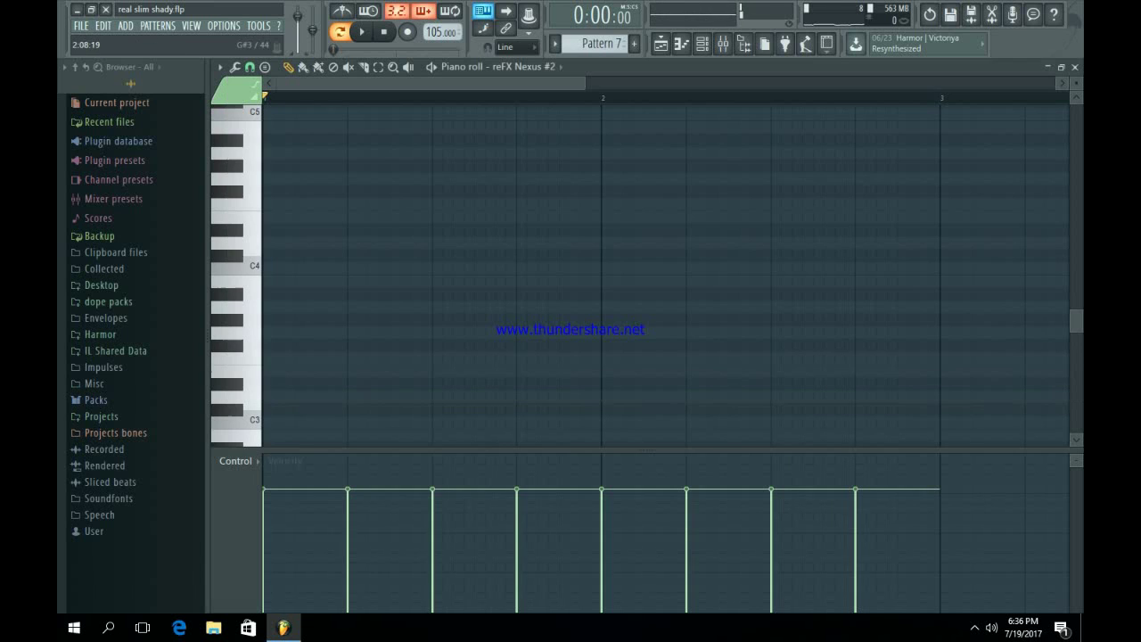
scroll(762, 317, up, 5)
scroll(664, 267, up, 3)
key(space)
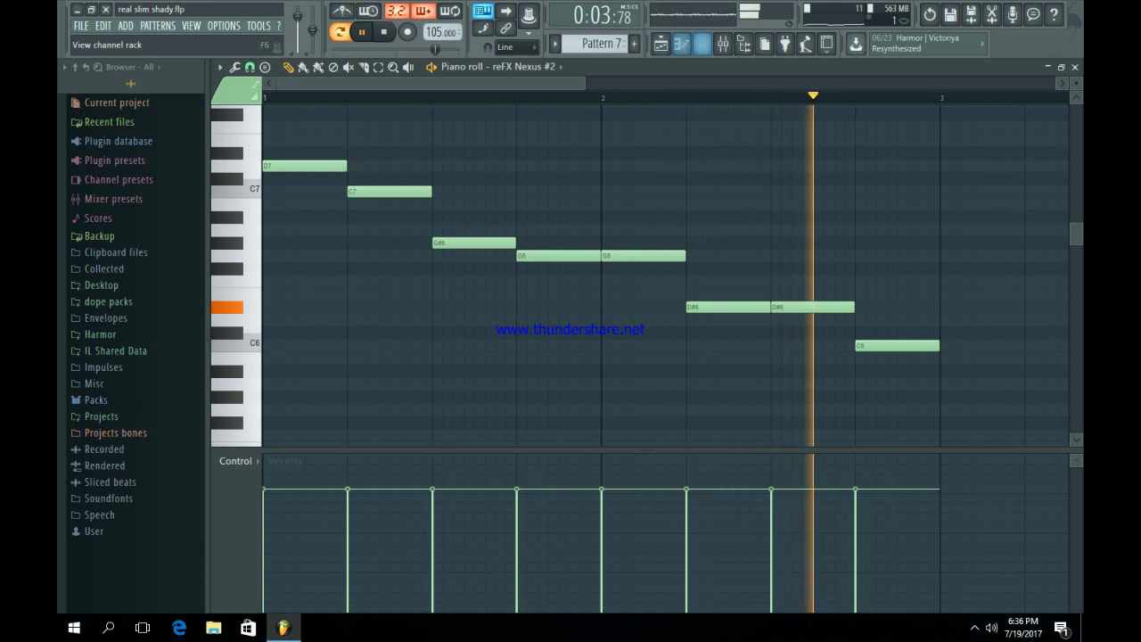
- Stop playback, switch to pattern 8, and view the FL Keys notes and instrument settings
key(space)
key(F6)
scroll(602, 43, up, 1)
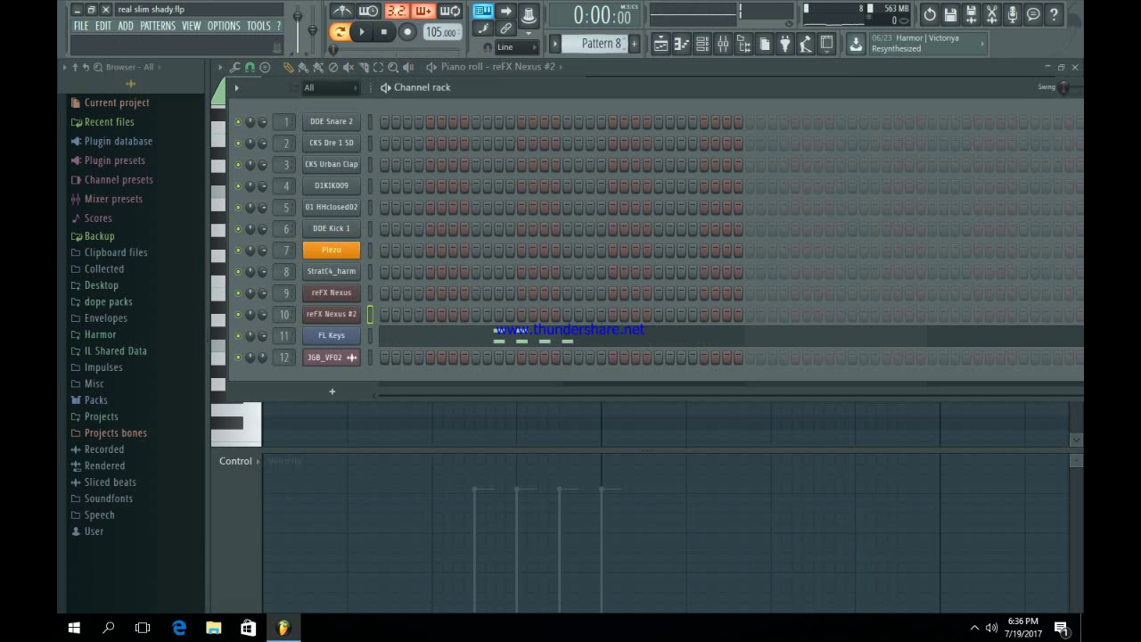
click(506, 341)
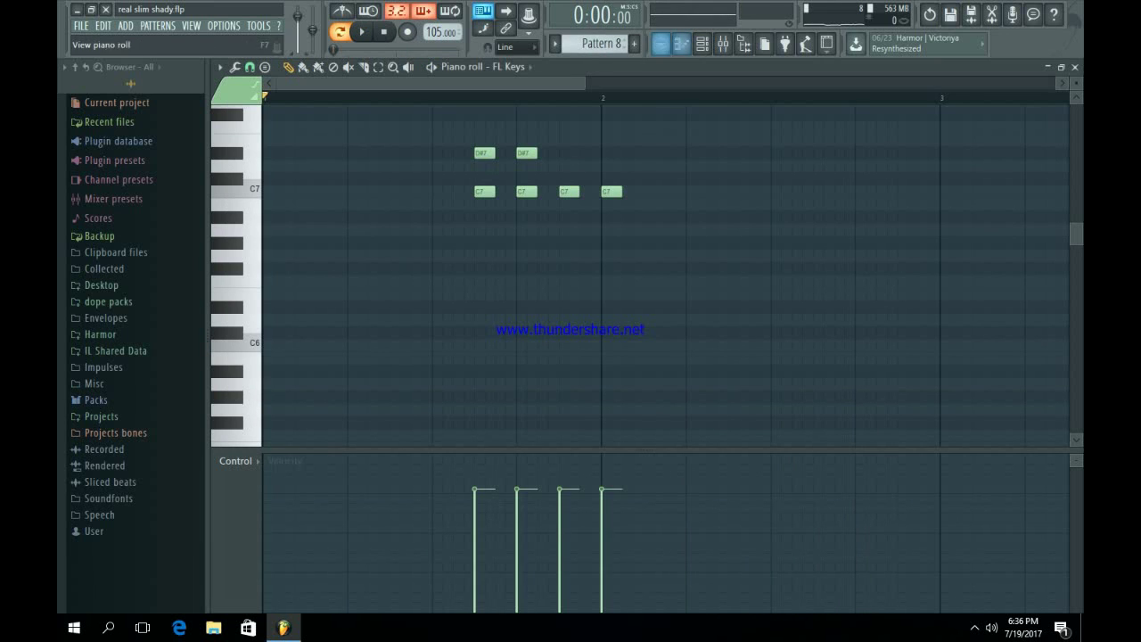
key(F6)
click(331, 335)
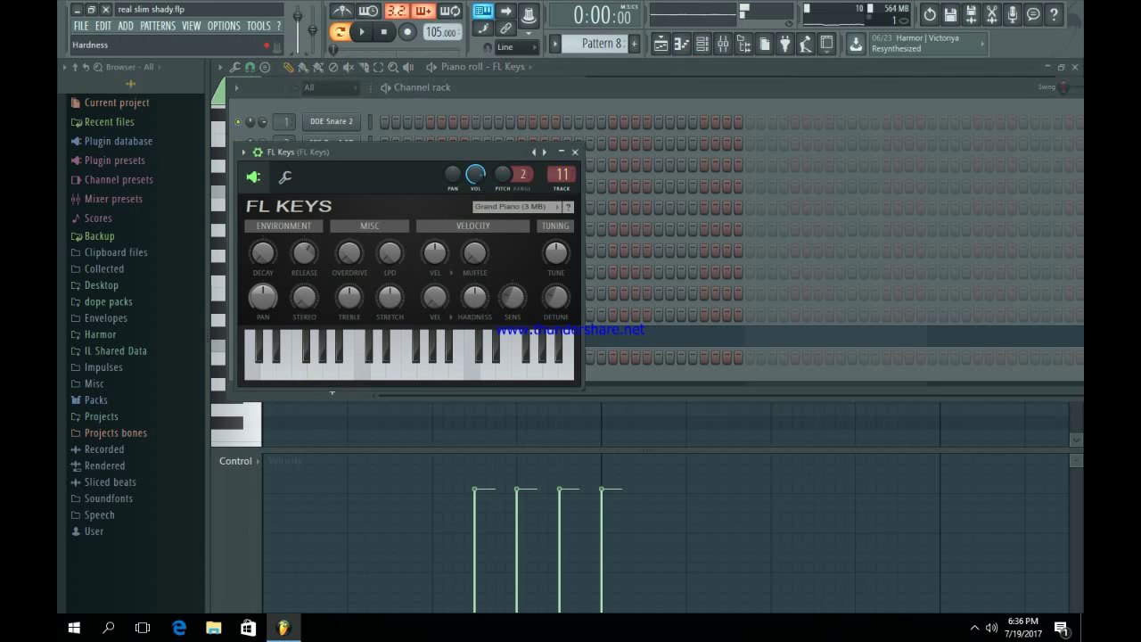
click(575, 152)
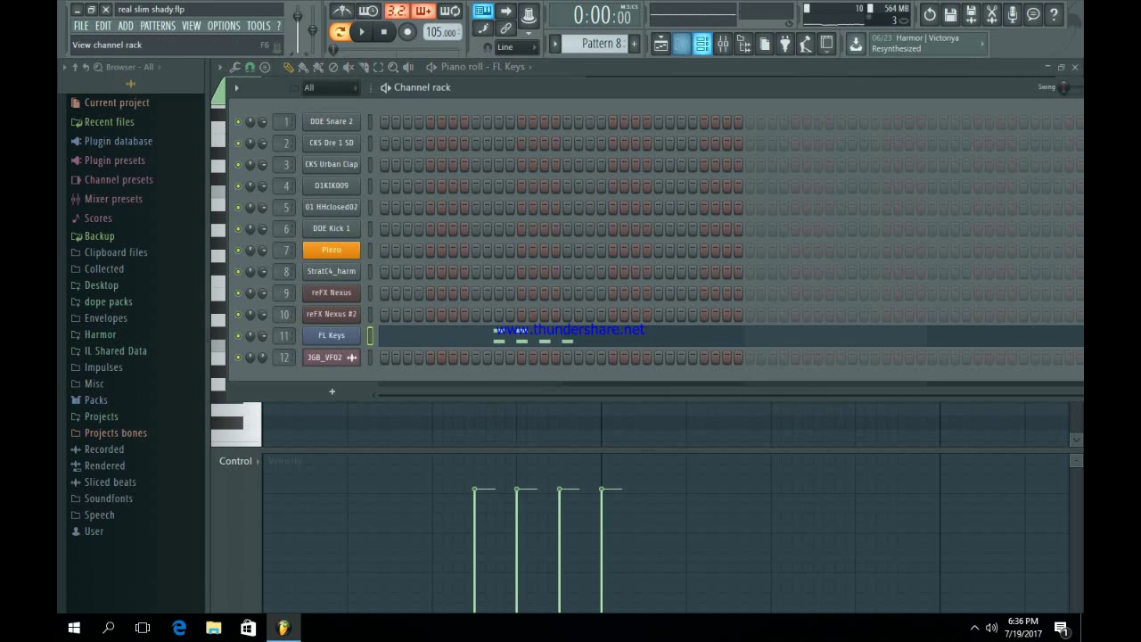
- Play pattern 8 in the piano roll and shape the FL Keys note velocities into a rising ramp, with the first notes lowest
key(F6)
key(space)
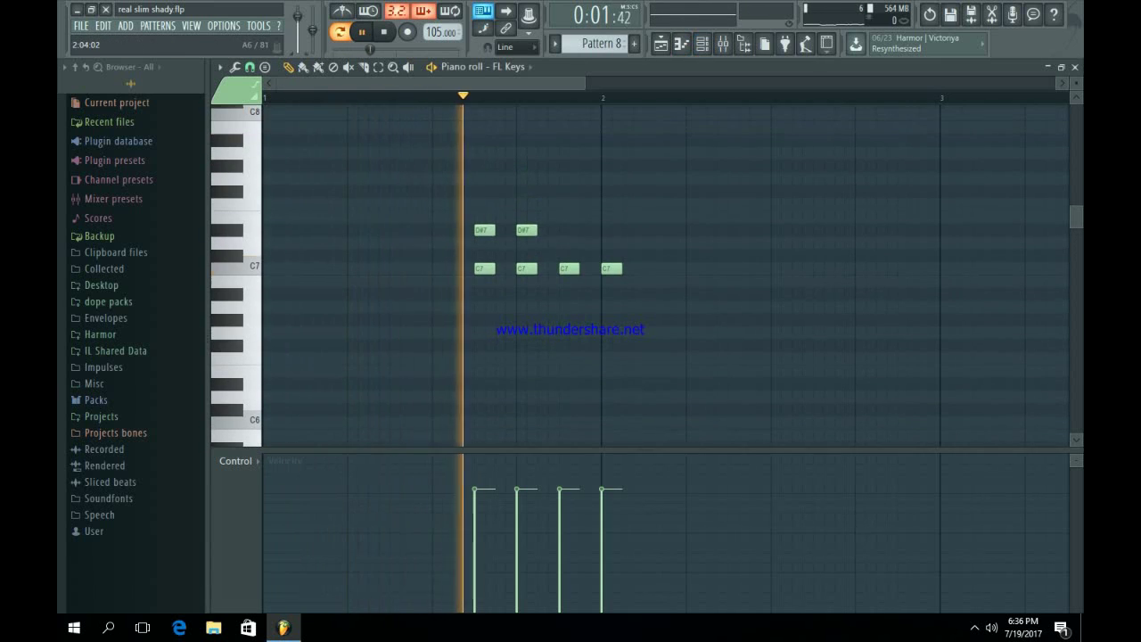
drag(474, 479, 606, 454)
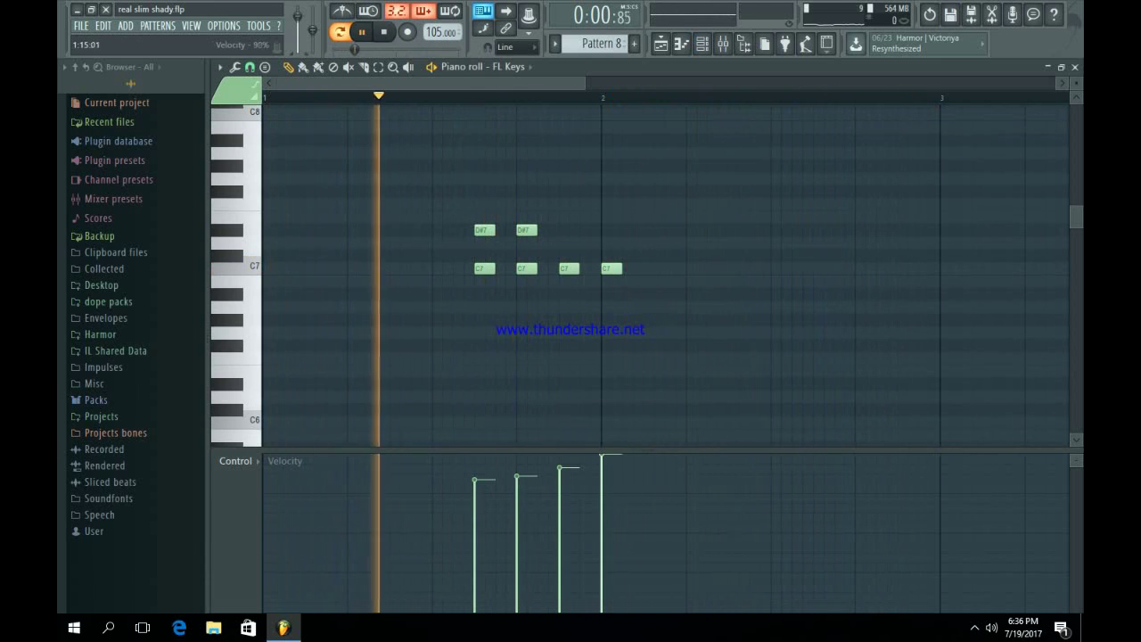
click(476, 497)
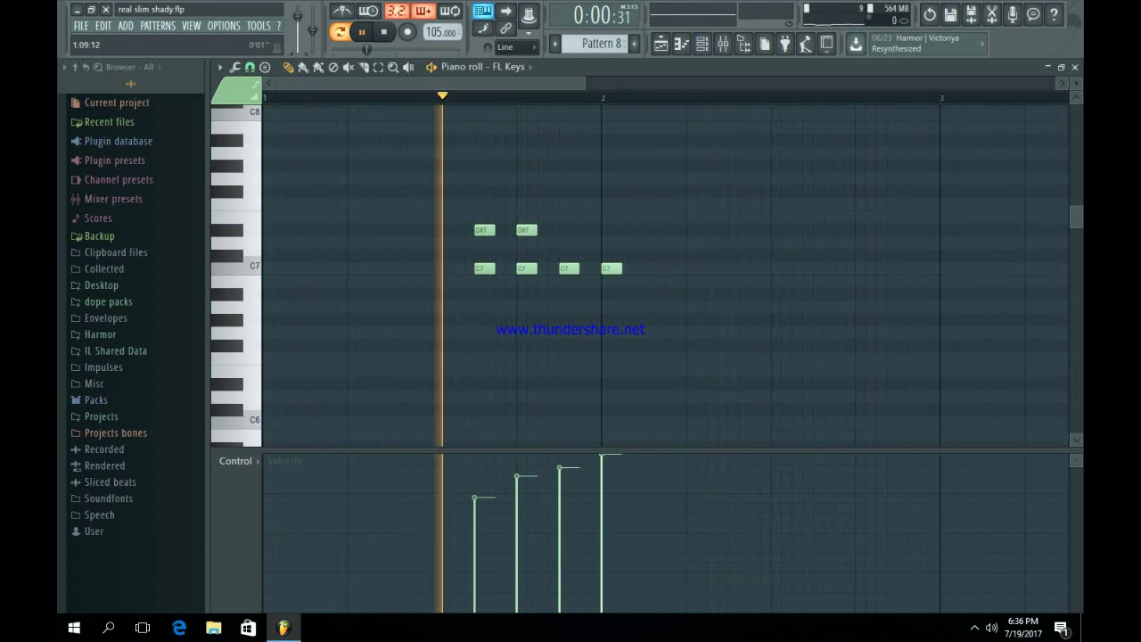
- Stop playback, switch to pattern 9 in the channel rack, and inspect the JGB_VF02 audio clip settings
key(space)
click(703, 44)
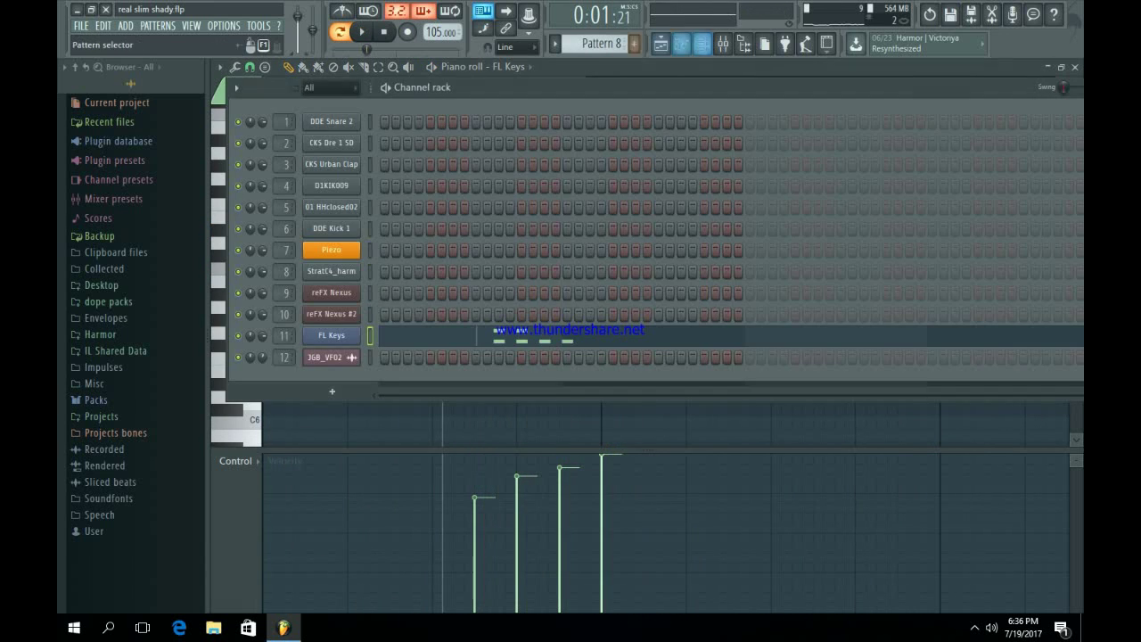
click(634, 43)
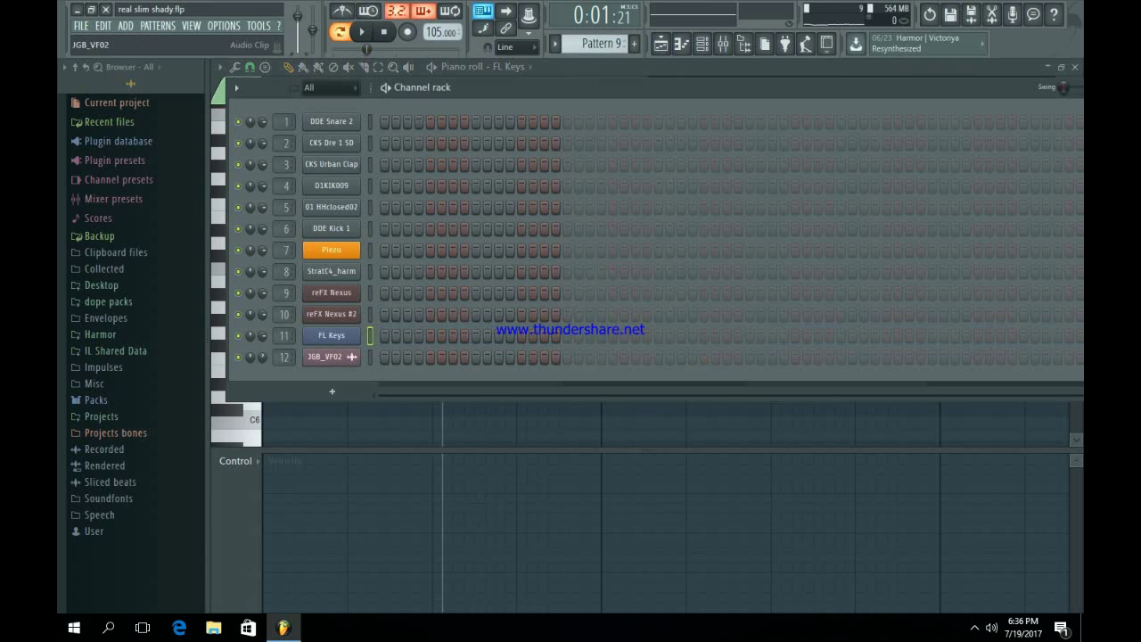
click(352, 357)
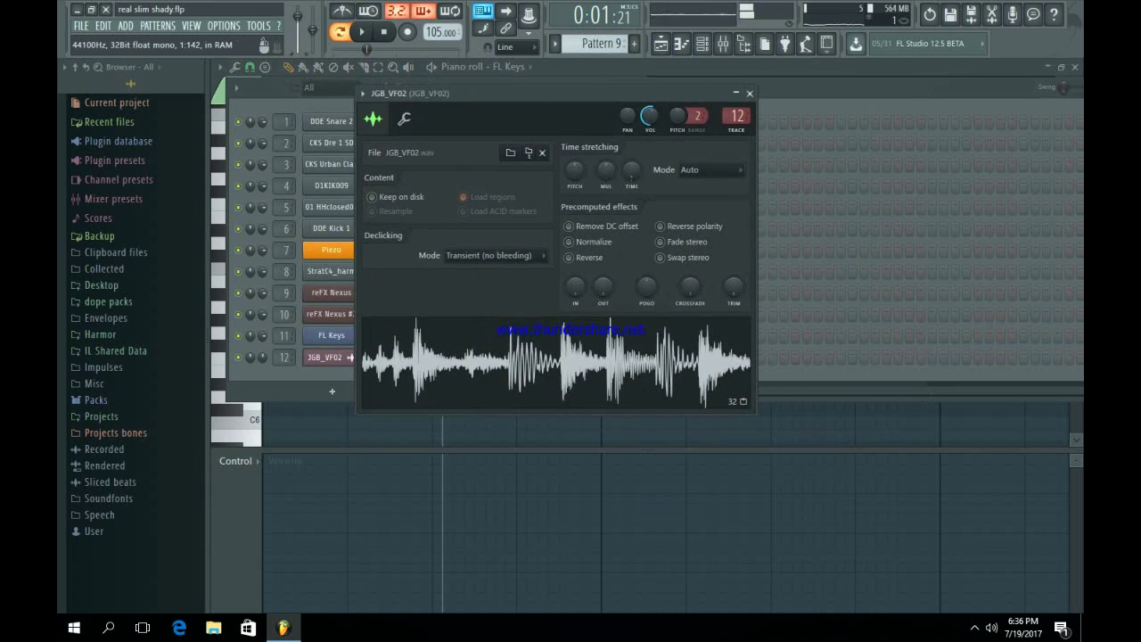
click(749, 93)
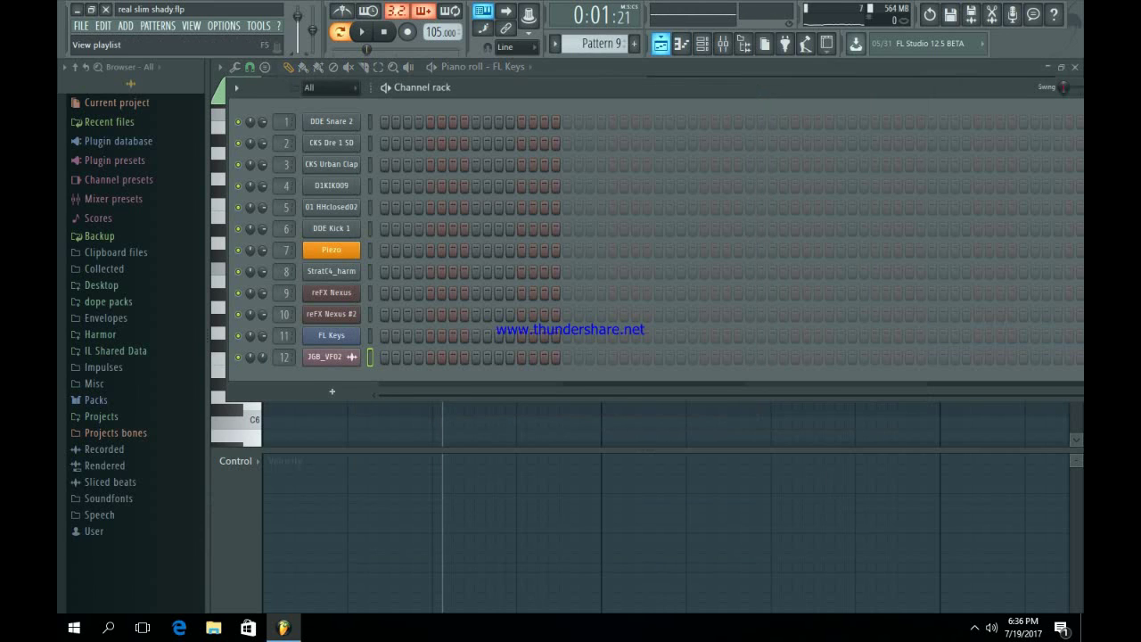
- Play the song in the playlist and add another pattern 8 clip on track 7 at bar 32
click(661, 43)
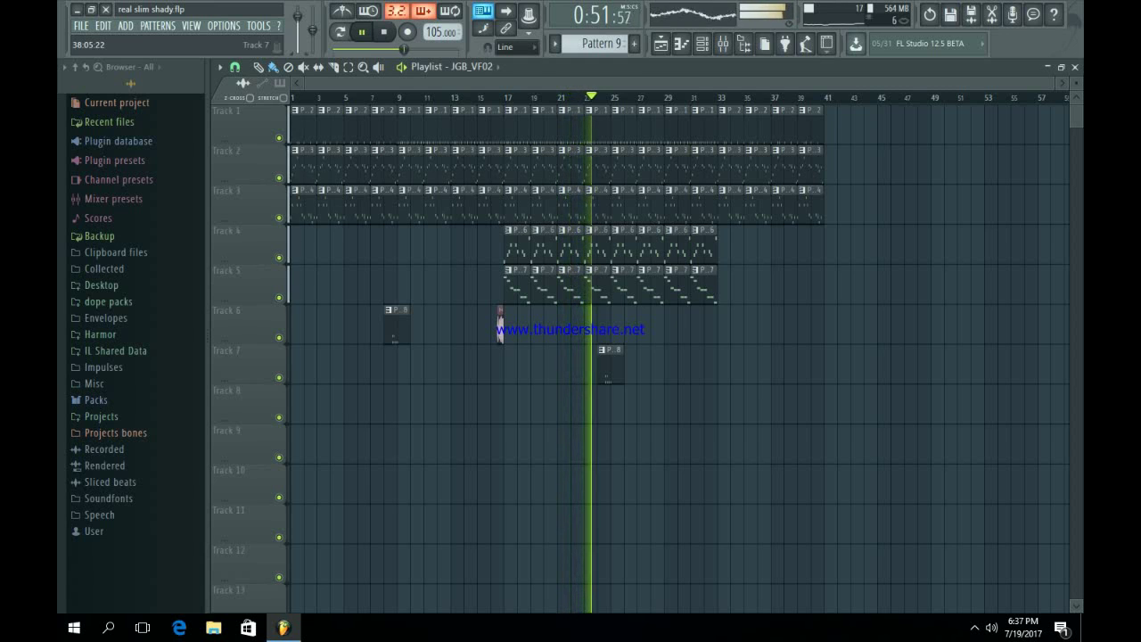
click(720, 366)
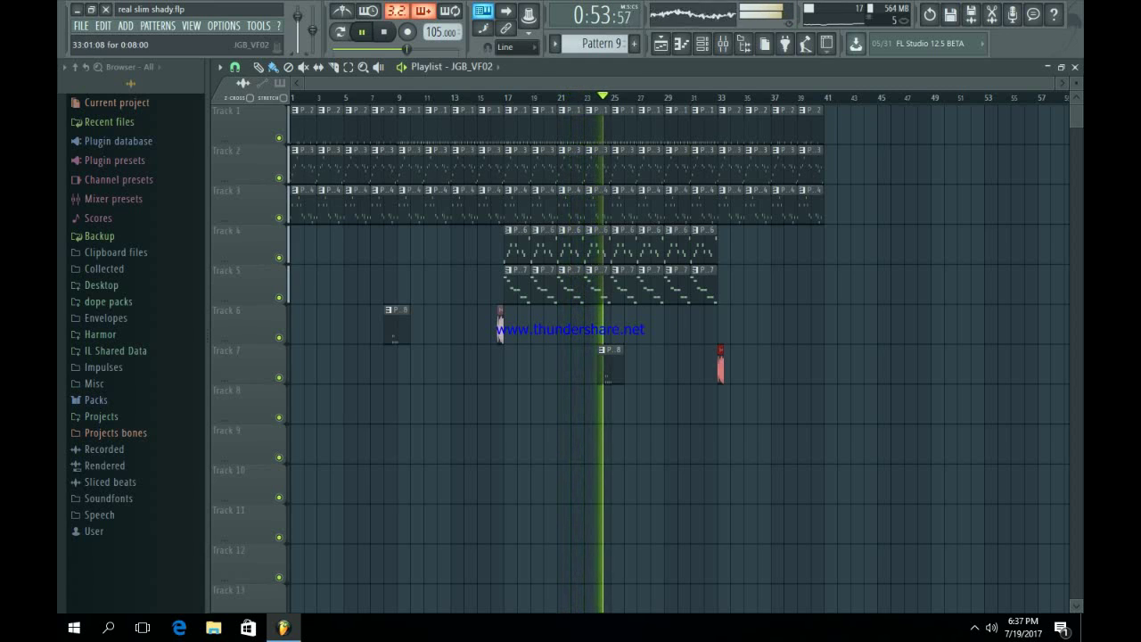
right_click(721, 365)
click(612, 366)
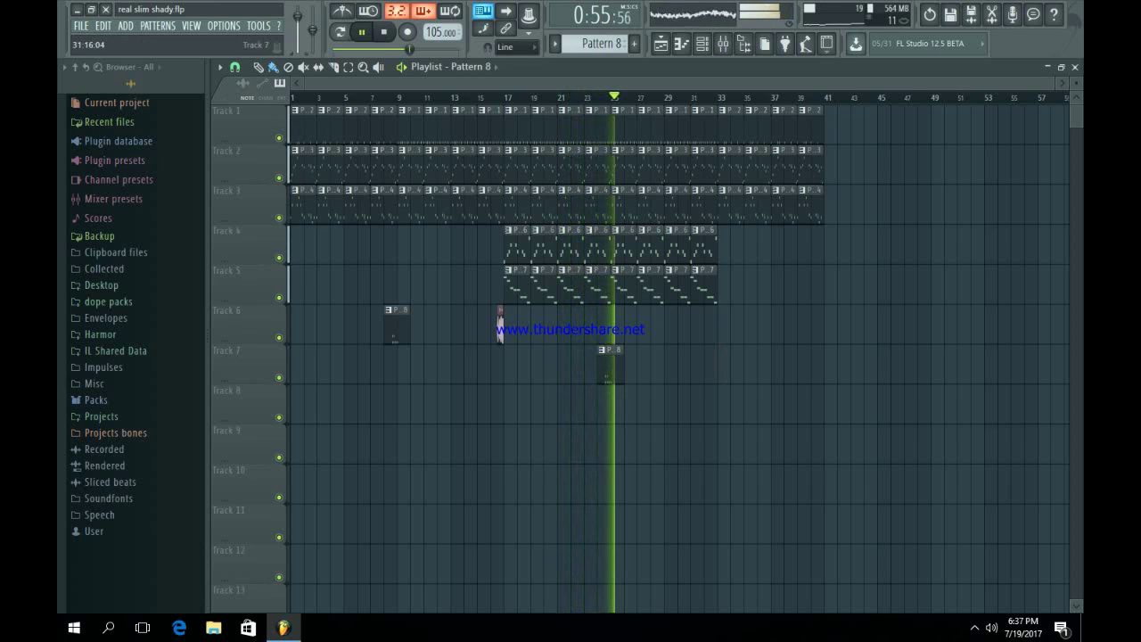
click(713, 366)
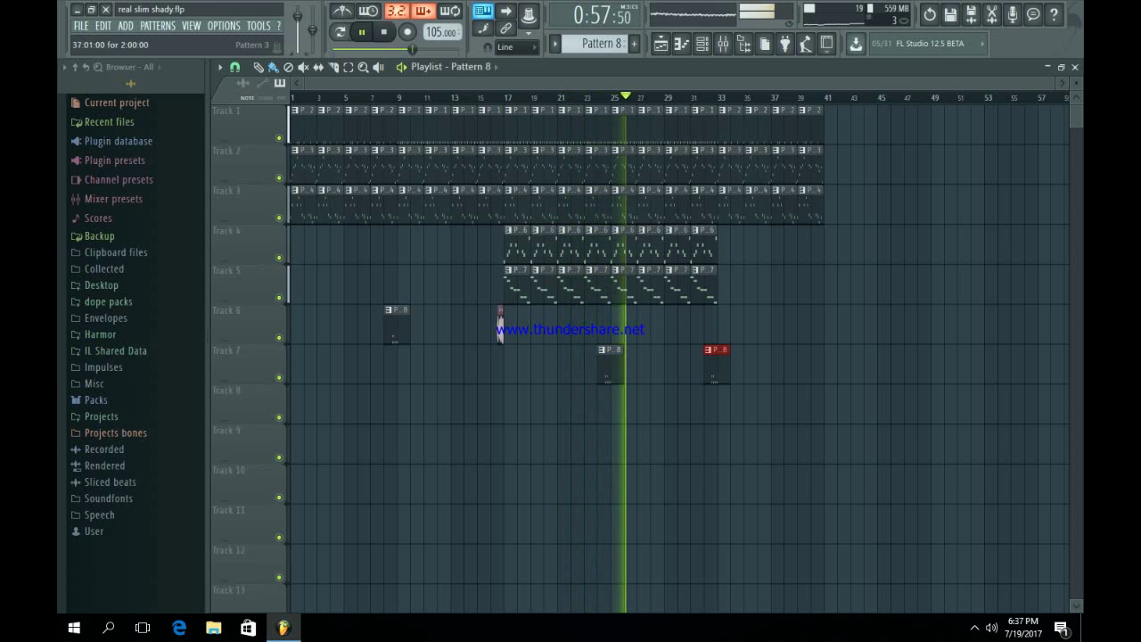